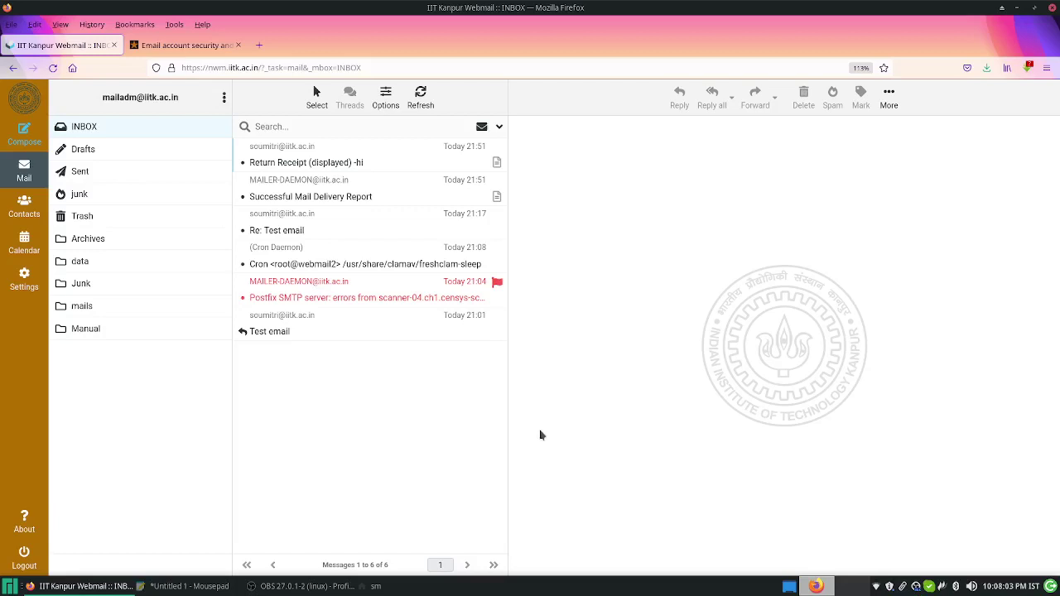
# Step: Open the User Interface preferences in the webmail settings and browse the available interface languages
pyautogui.click(24, 284)
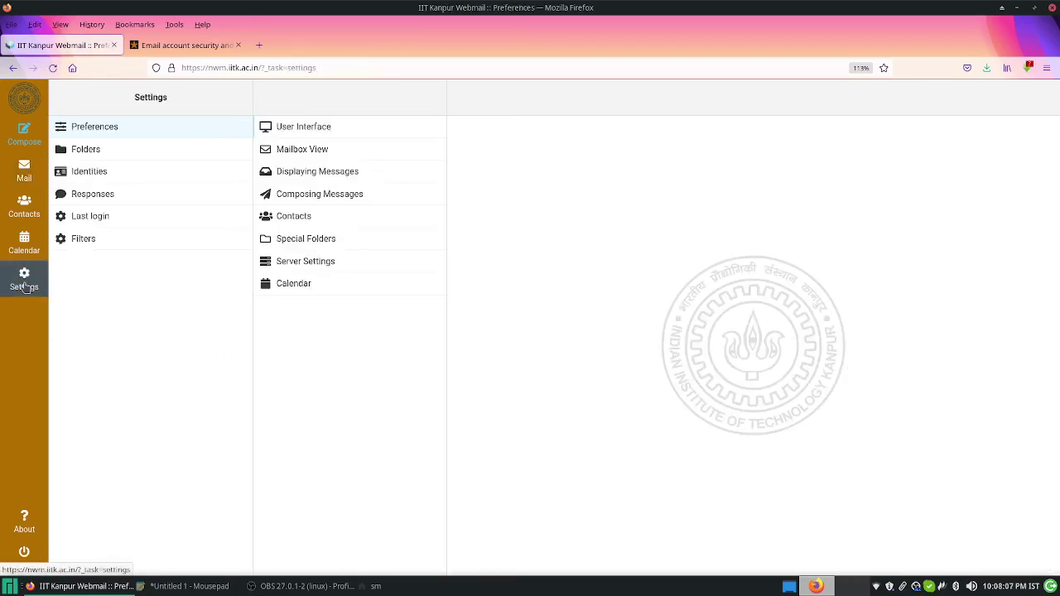
pyautogui.click(118, 129)
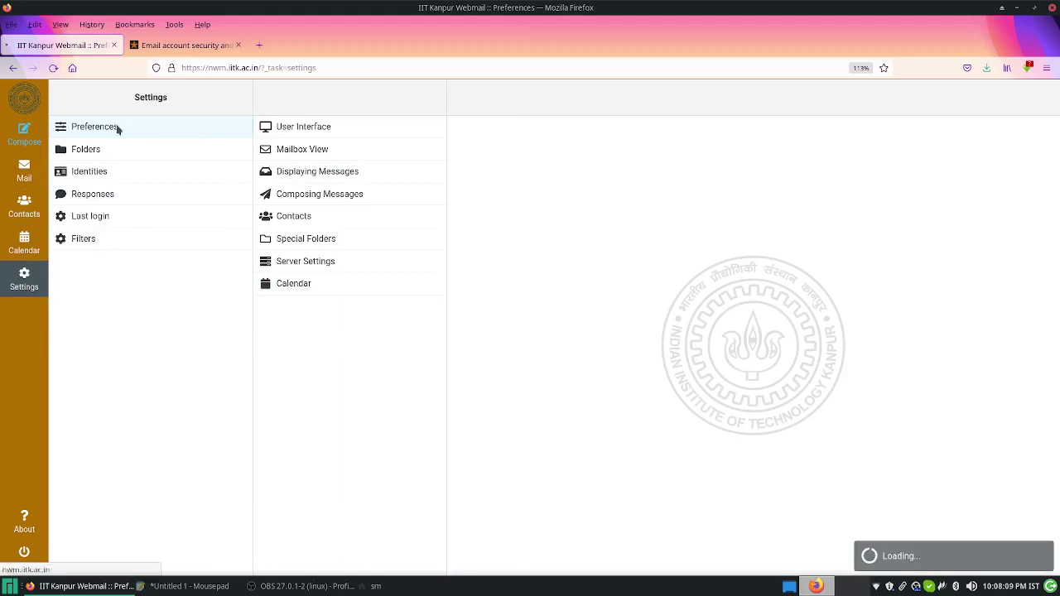
pyautogui.click(311, 130)
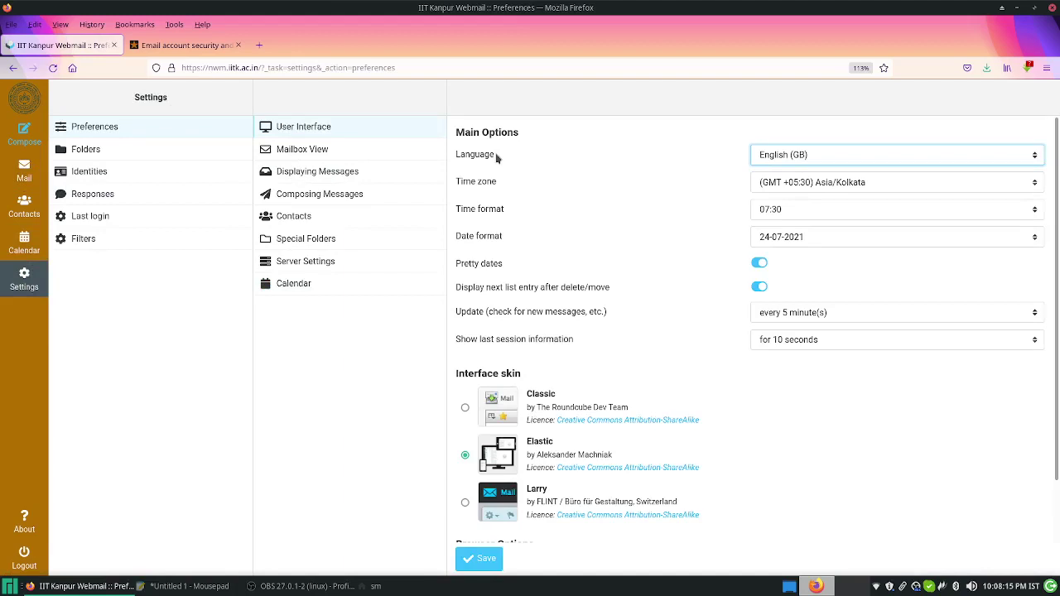
pyautogui.click(856, 155)
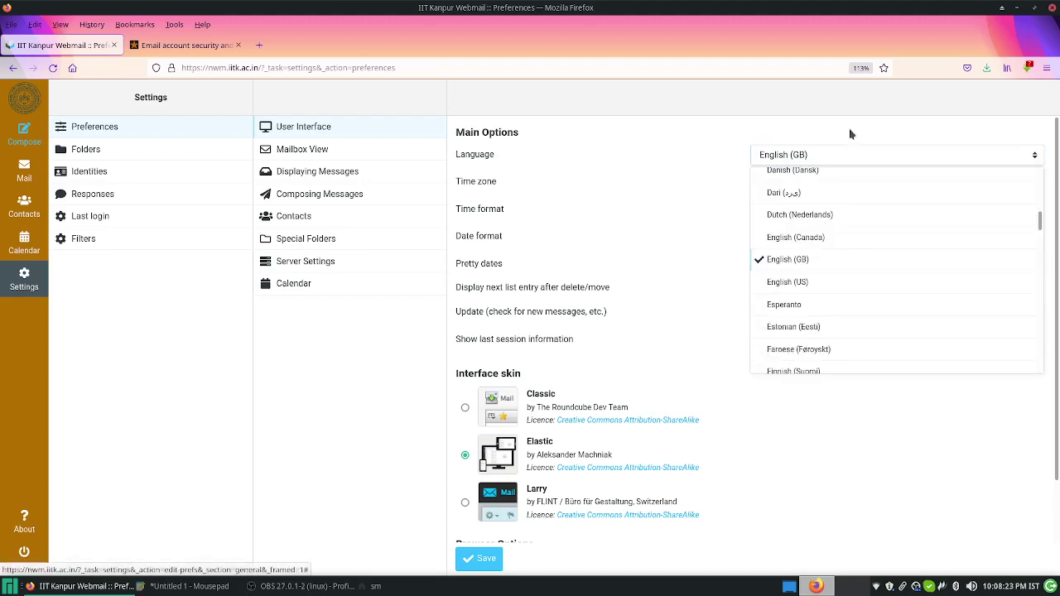
pyautogui.scroll(-3, 835, 259)
pyautogui.scroll(-5, 827, 284)
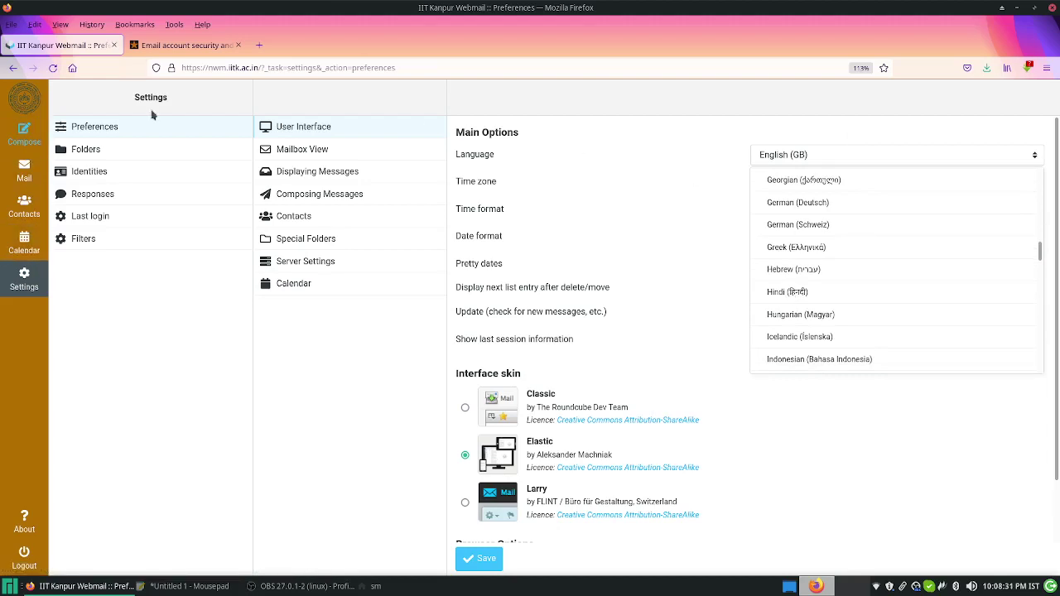
pyautogui.click(847, 468)
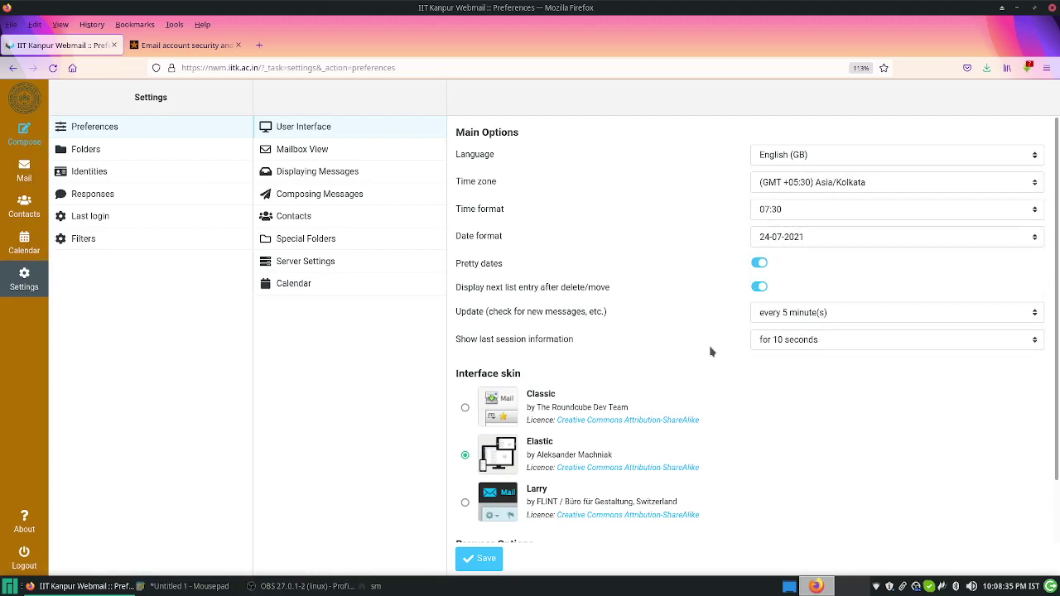
# Step: Change the interface skin to Larry and save the User Interface preferences
pyautogui.scroll(-2, 711, 352)
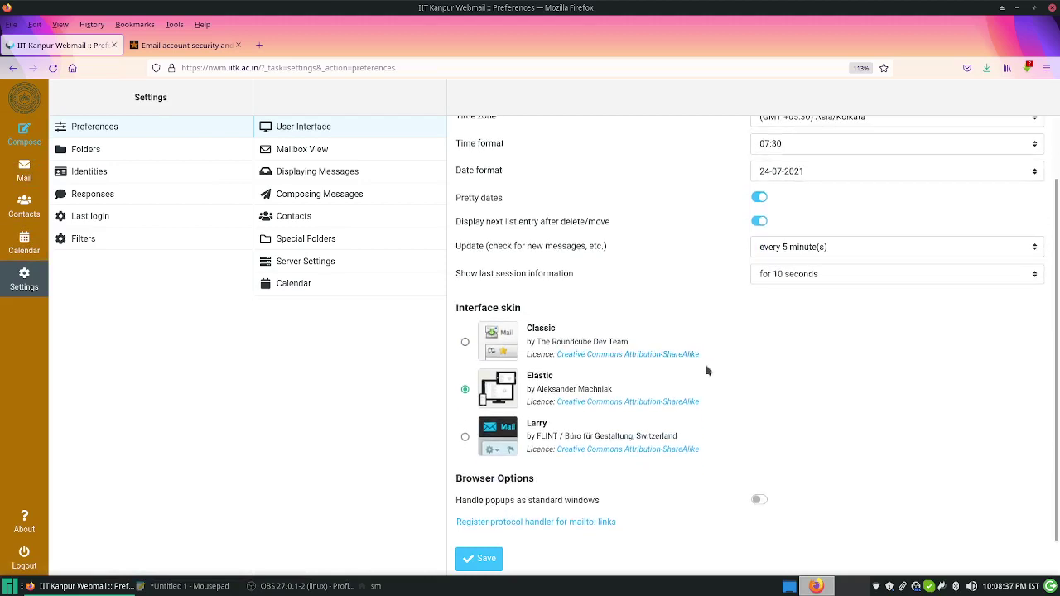
pyautogui.click(465, 439)
pyautogui.click(479, 558)
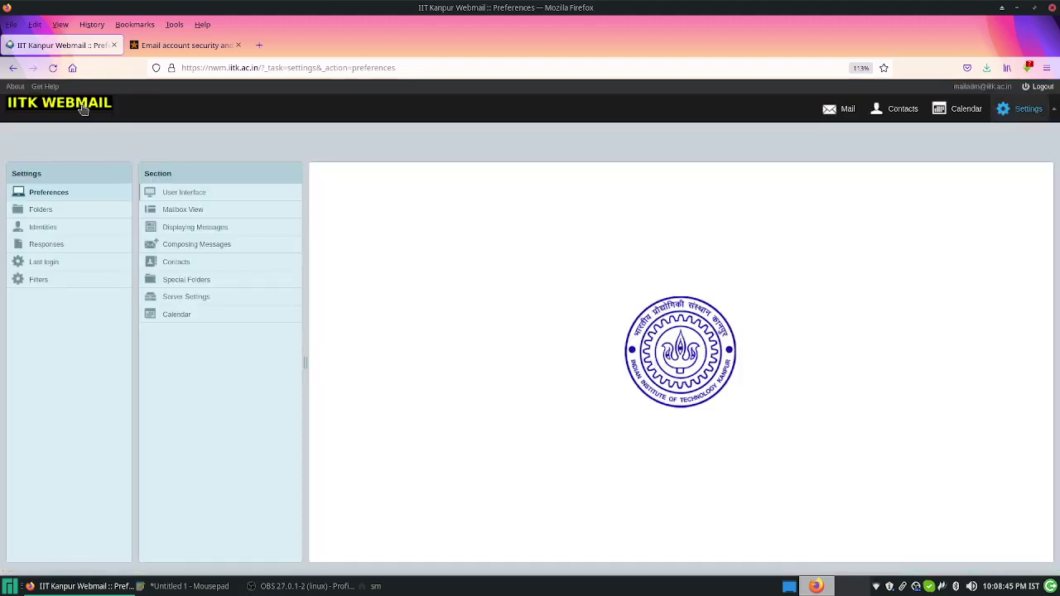
# Step: Look over the inbox in the Larry skin, including the folder actions and the "Return Receipt (displayed) -hi" message
pyautogui.click(83, 109)
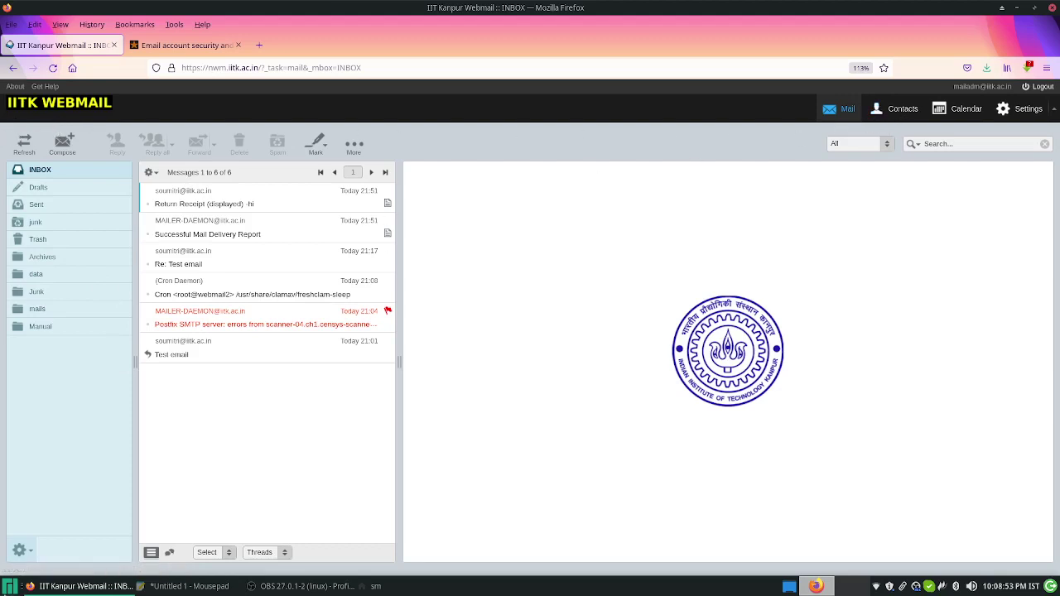
pyautogui.click(26, 551)
pyautogui.click(287, 508)
pyautogui.click(220, 200)
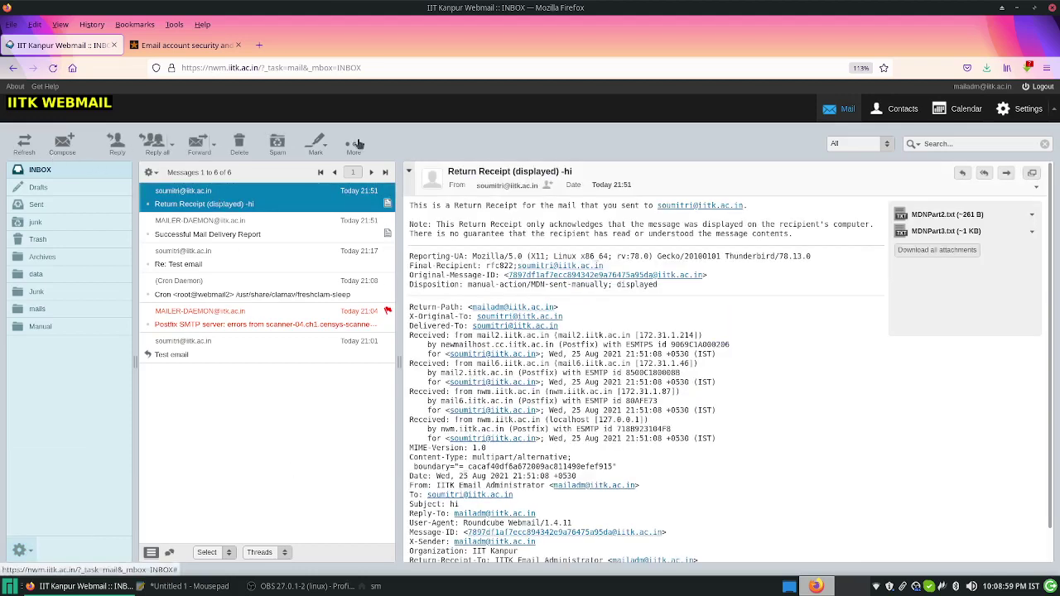
pyautogui.click(862, 280)
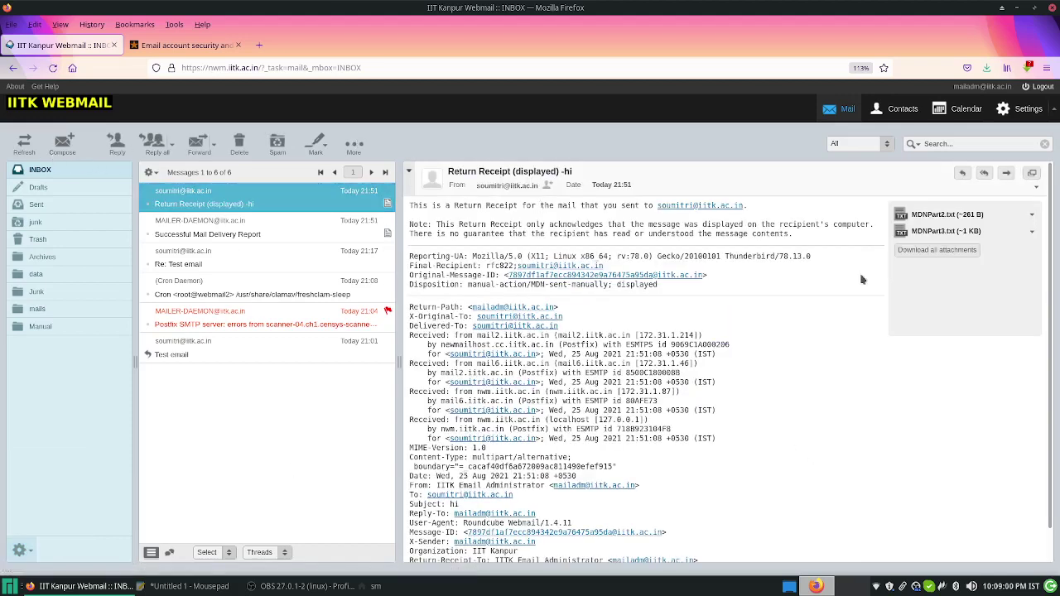
pyautogui.click(1036, 187)
pyautogui.click(1036, 190)
# Step: Set the interface skin back to Elastic in the User Interface preferences and save
pyautogui.click(1020, 112)
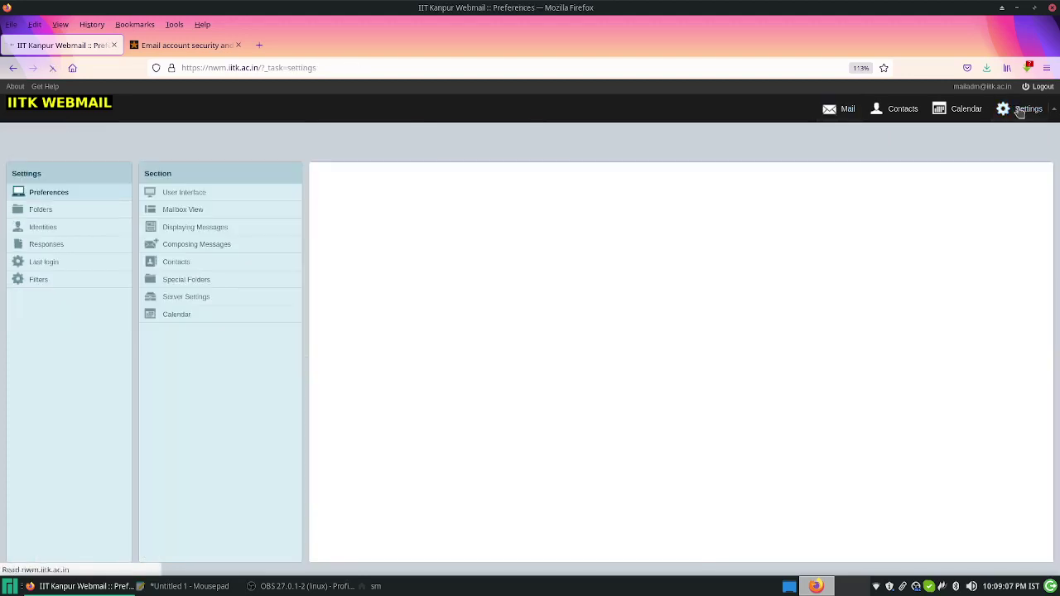
pyautogui.click(197, 195)
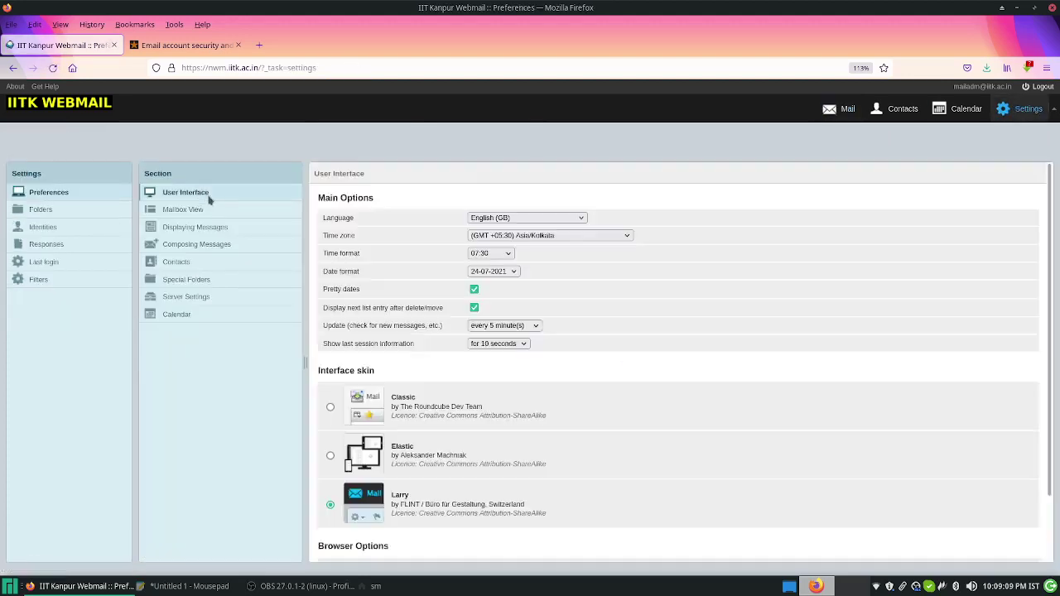
pyautogui.click(331, 458)
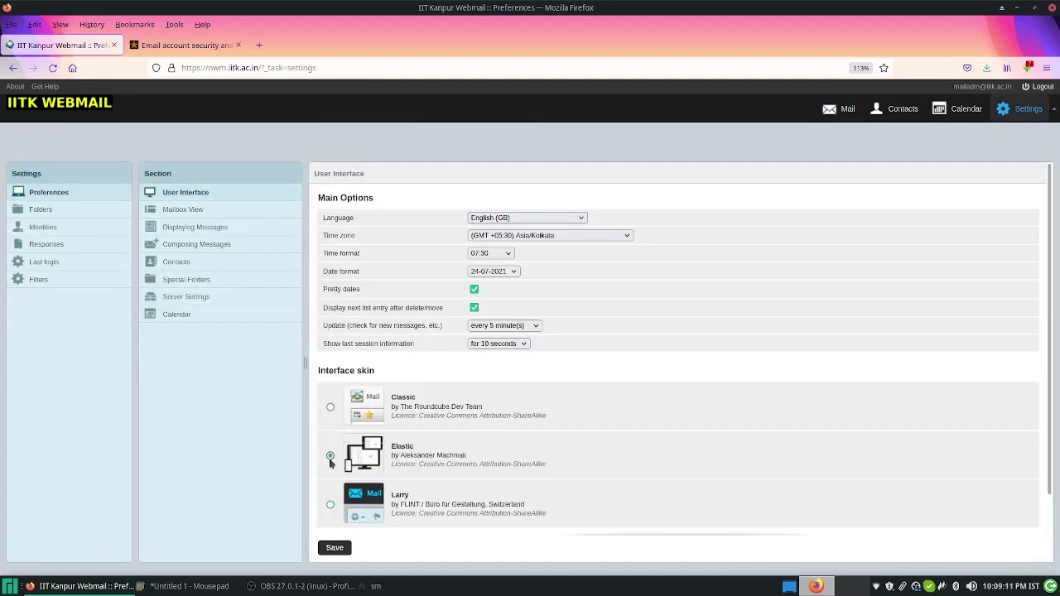
pyautogui.click(335, 548)
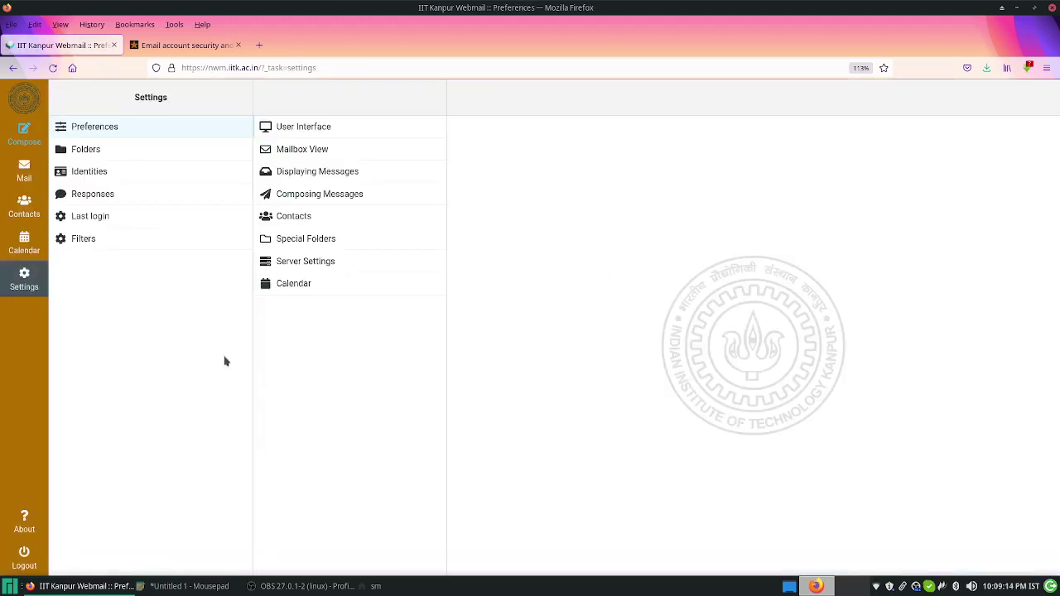
# Step: Review the Browser Options in the User Interface preferences, including the handling of popups as standard windows
pyautogui.click(323, 129)
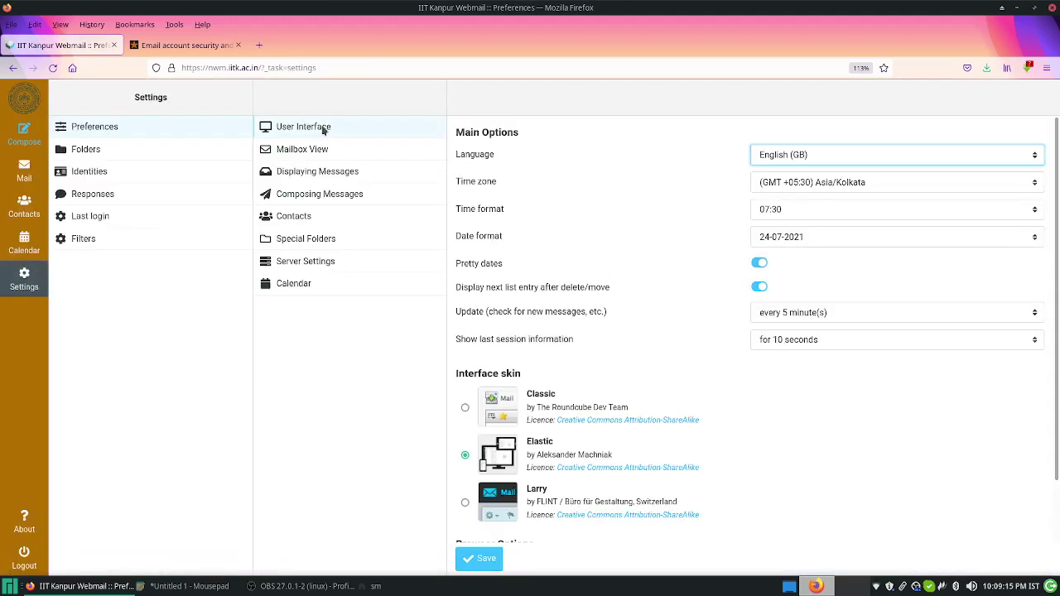
pyautogui.scroll(-2, 591, 537)
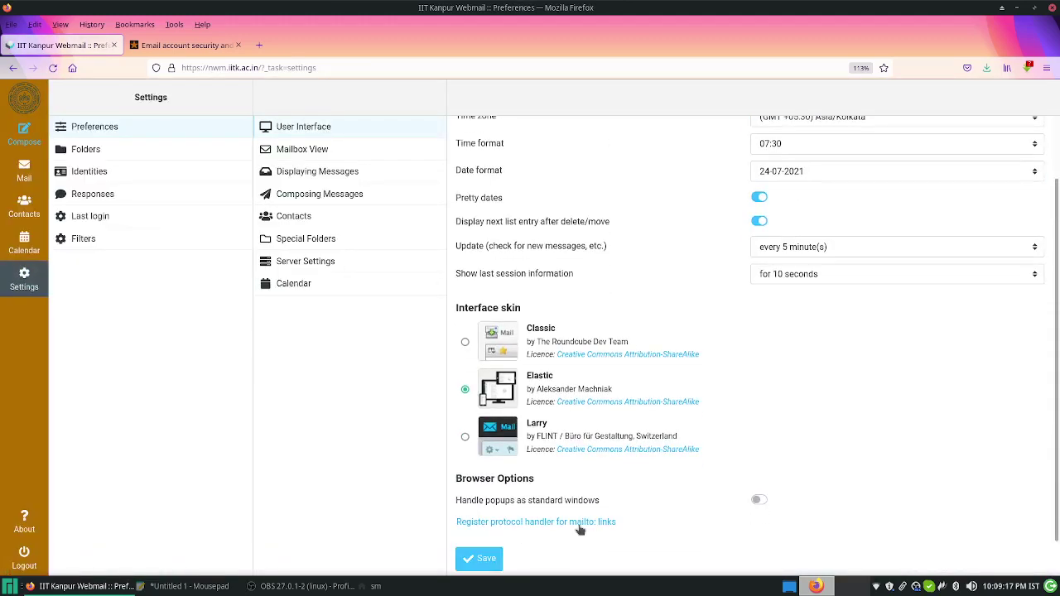
pyautogui.click(761, 502)
# Step: Open the Mailbox View preferences and review the choices for handling return receipt requests
pyautogui.click(318, 152)
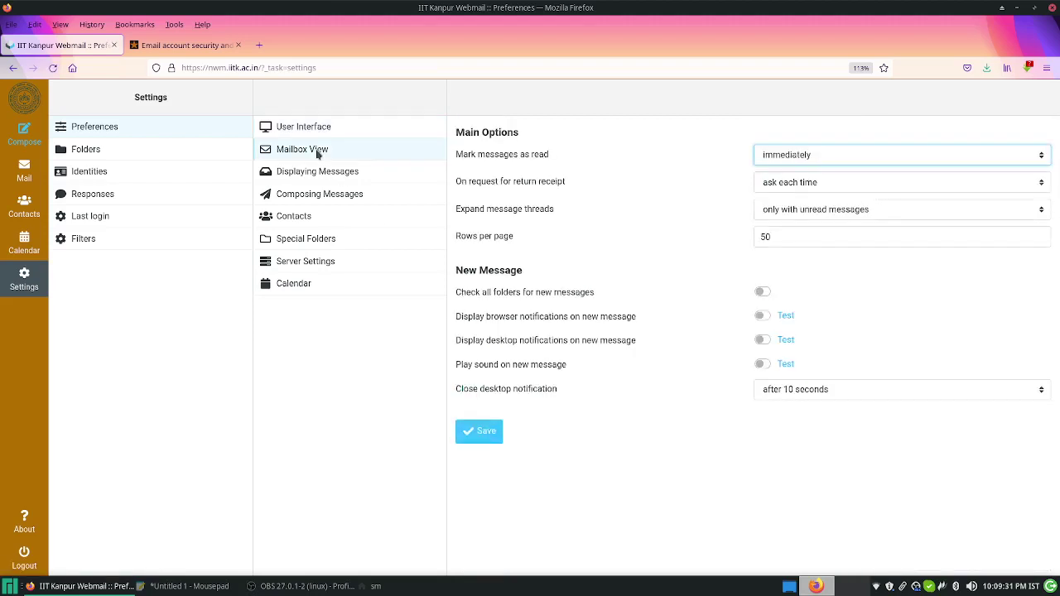
pyautogui.click(898, 187)
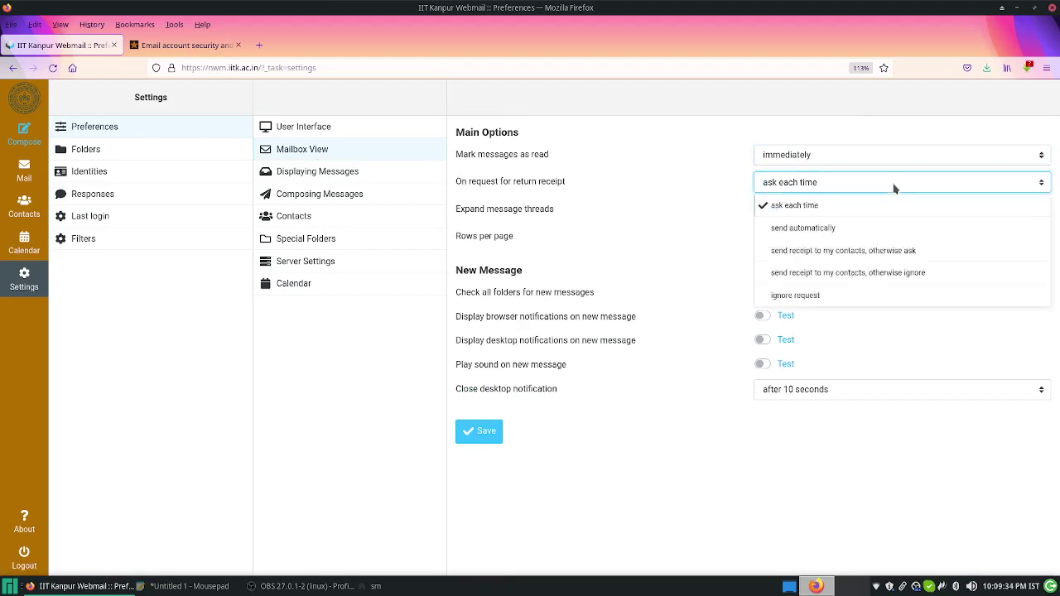
pyautogui.click(632, 212)
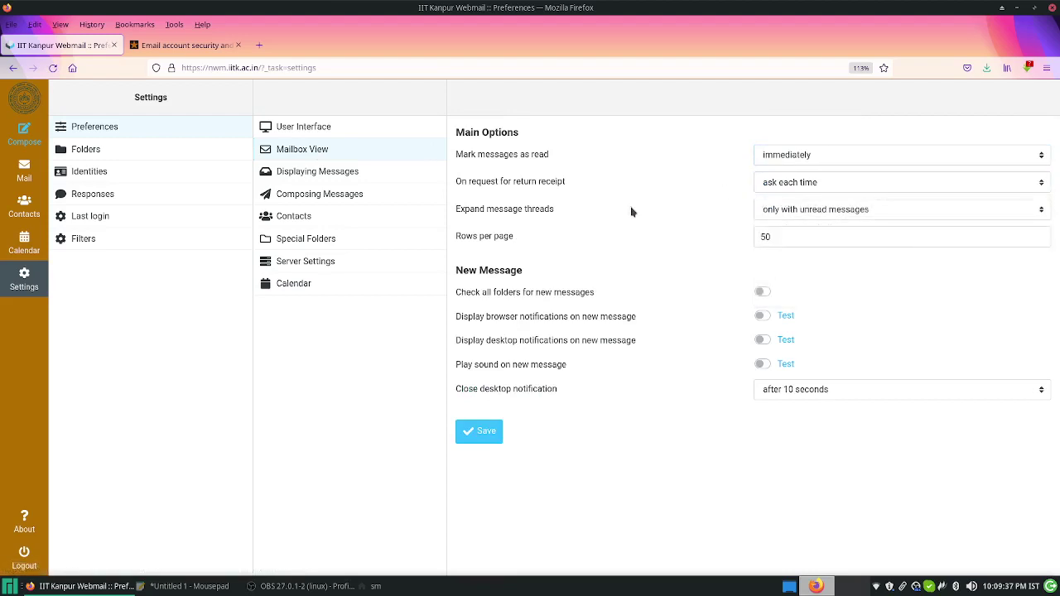
# Step: Try the return receipt and delivery status notification options in a new message, and discard the message
pyautogui.click(24, 135)
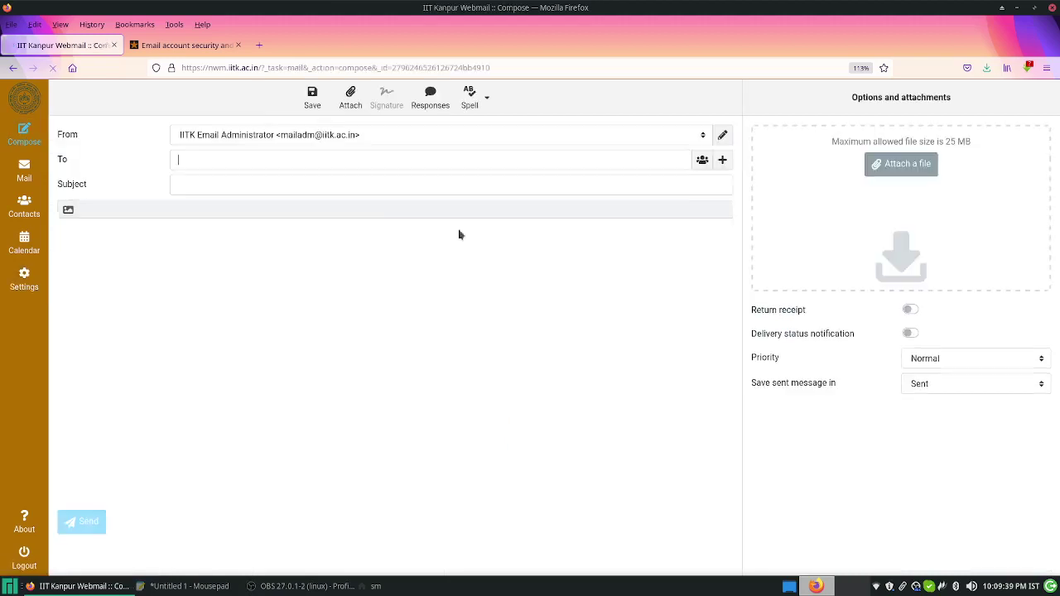
pyautogui.click(911, 312)
pyautogui.click(909, 312)
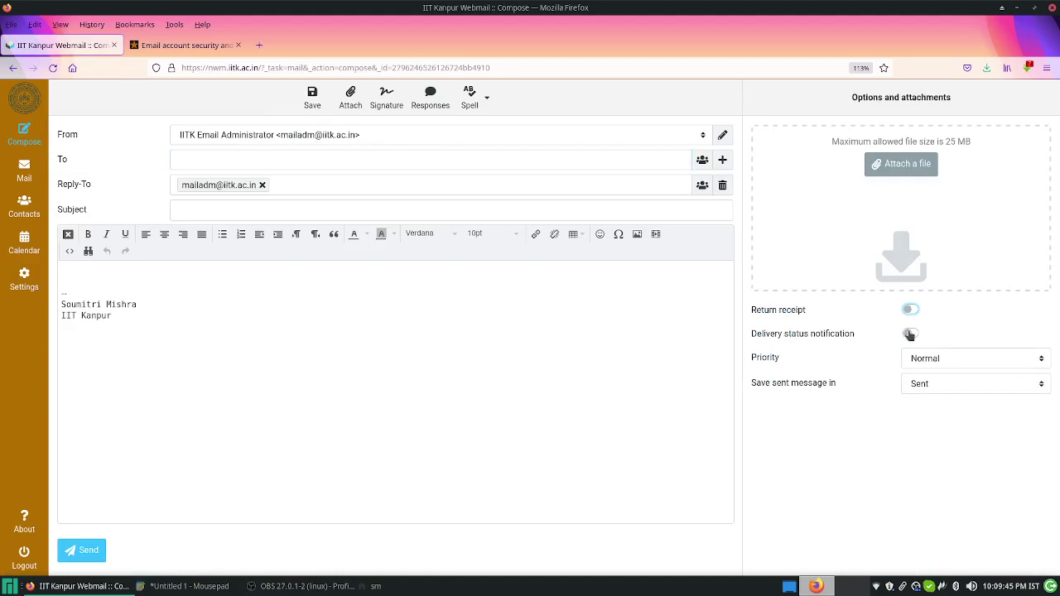
pyautogui.click(911, 334)
pyautogui.click(913, 334)
pyautogui.click(24, 172)
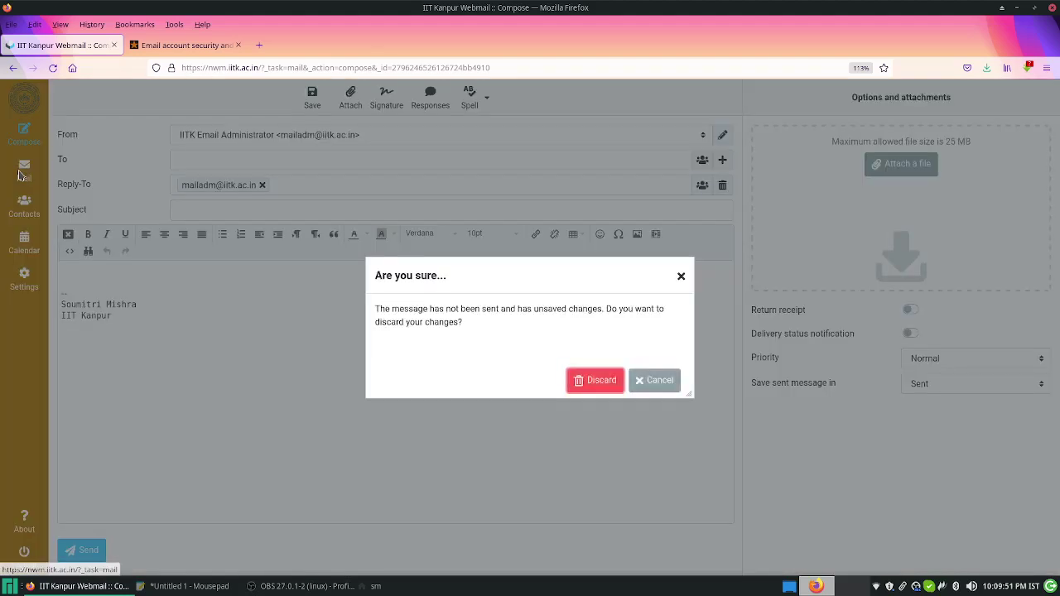
pyautogui.click(603, 388)
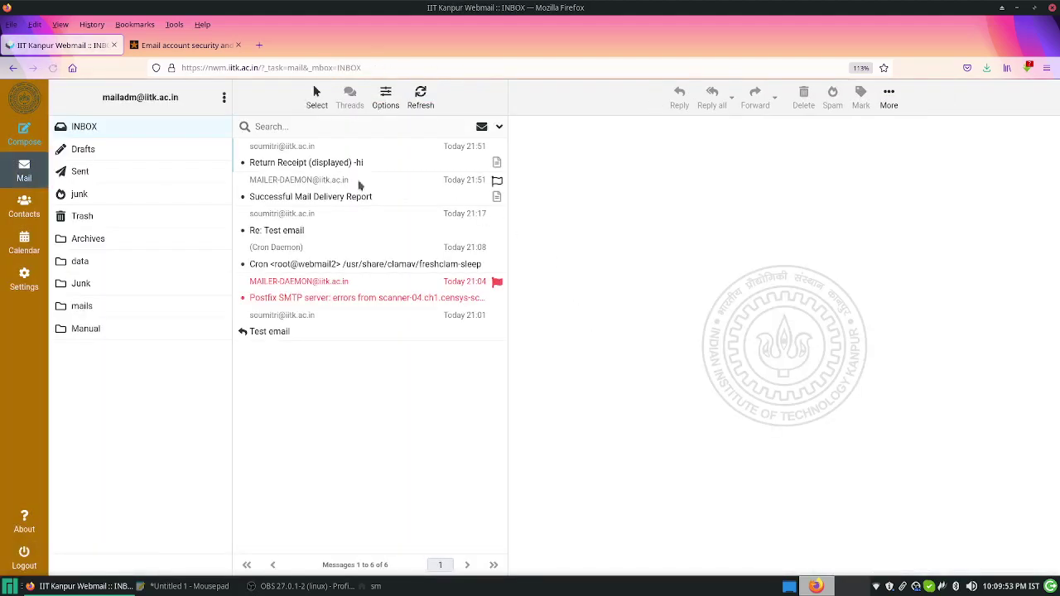
# Step: Open the "Successful Mail Delivery Report" message in the inbox and read through its delivery details
pyautogui.click(301, 206)
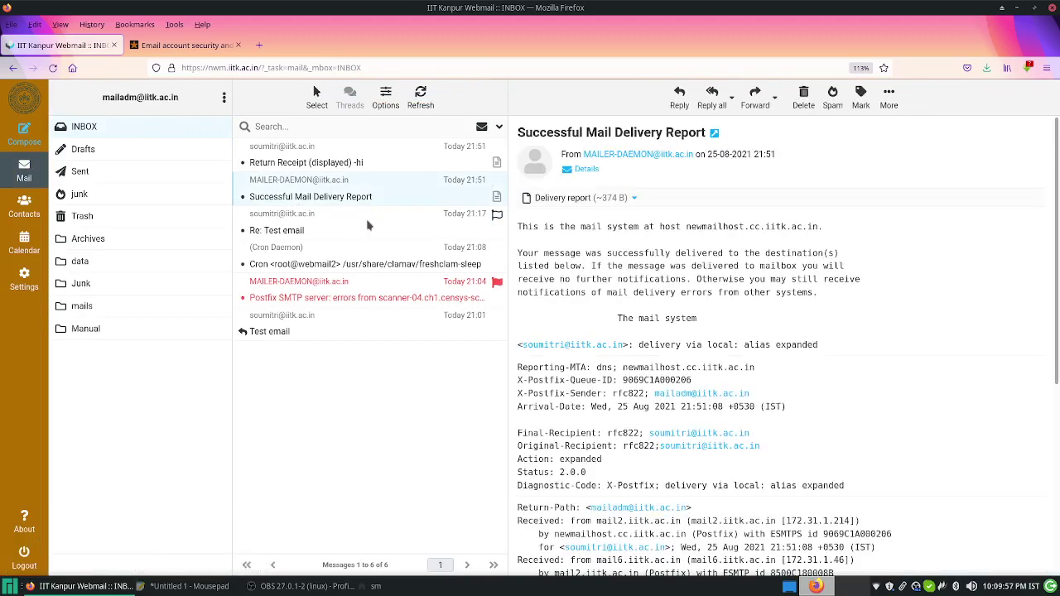
pyautogui.scroll(-5, 736, 402)
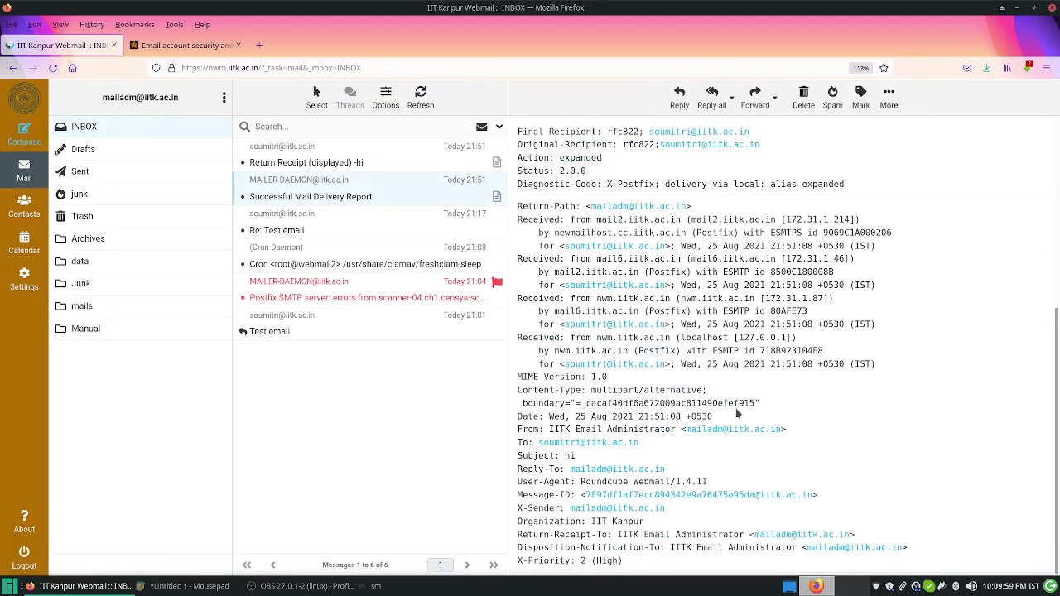
pyautogui.scroll(5, 736, 409)
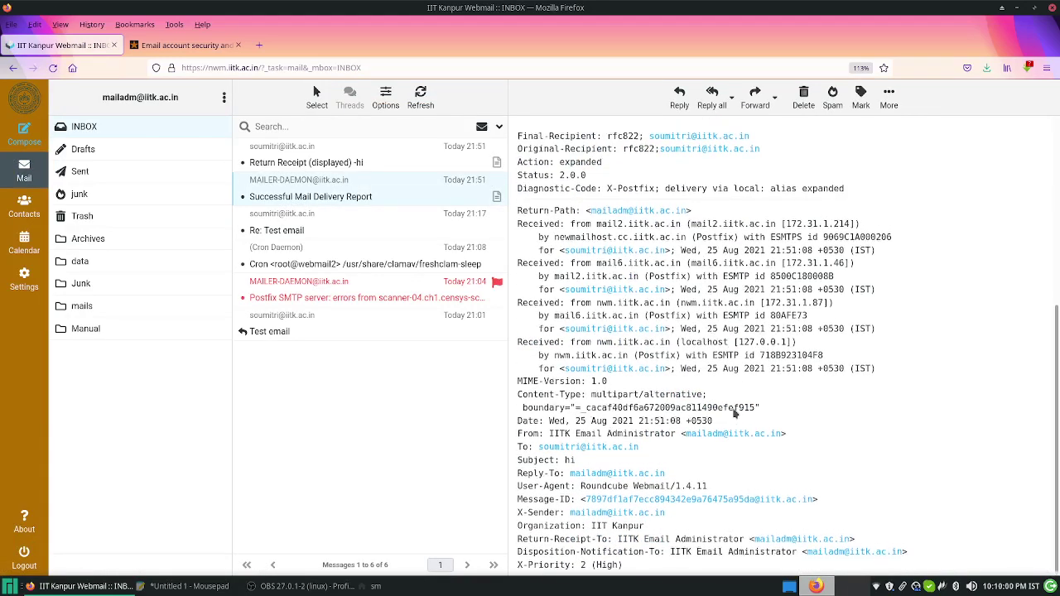
# Step: Open the "Return Receipt (displayed) -hi" message and read through the receipt details
pyautogui.click(308, 165)
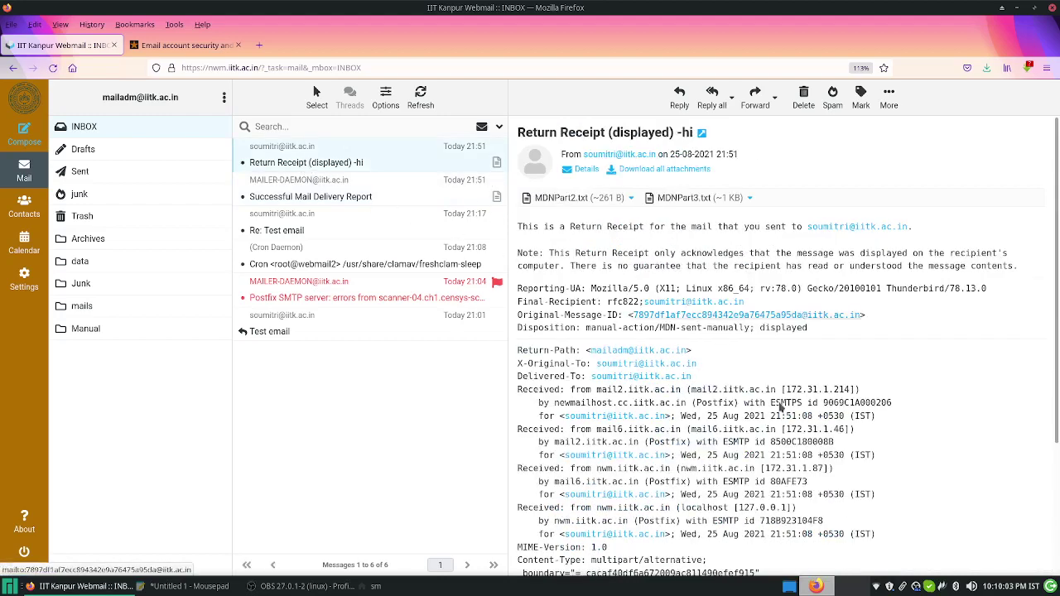
pyautogui.scroll(-3, 802, 441)
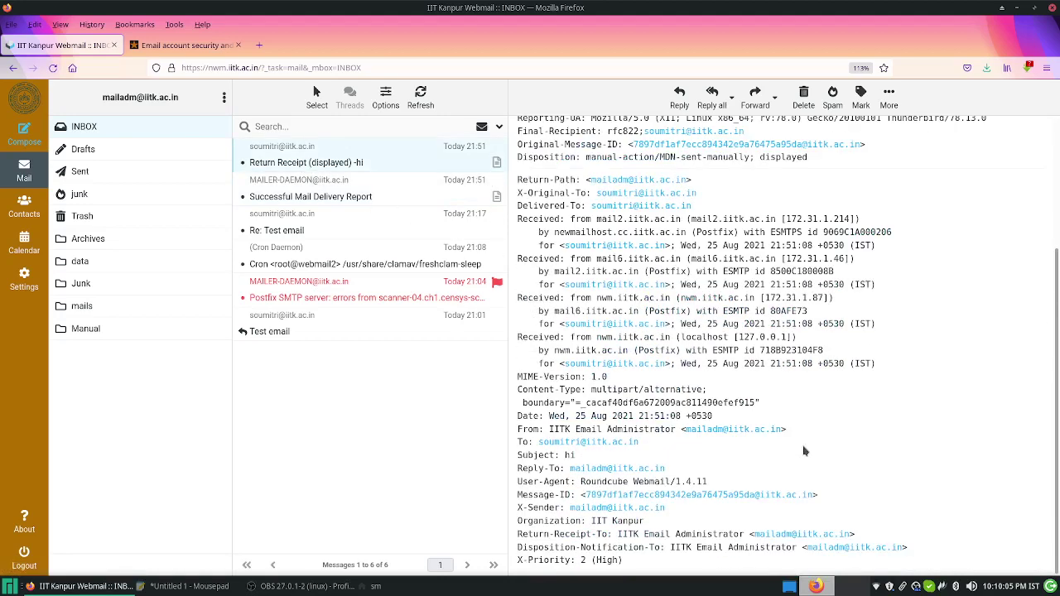
pyautogui.scroll(3, 804, 451)
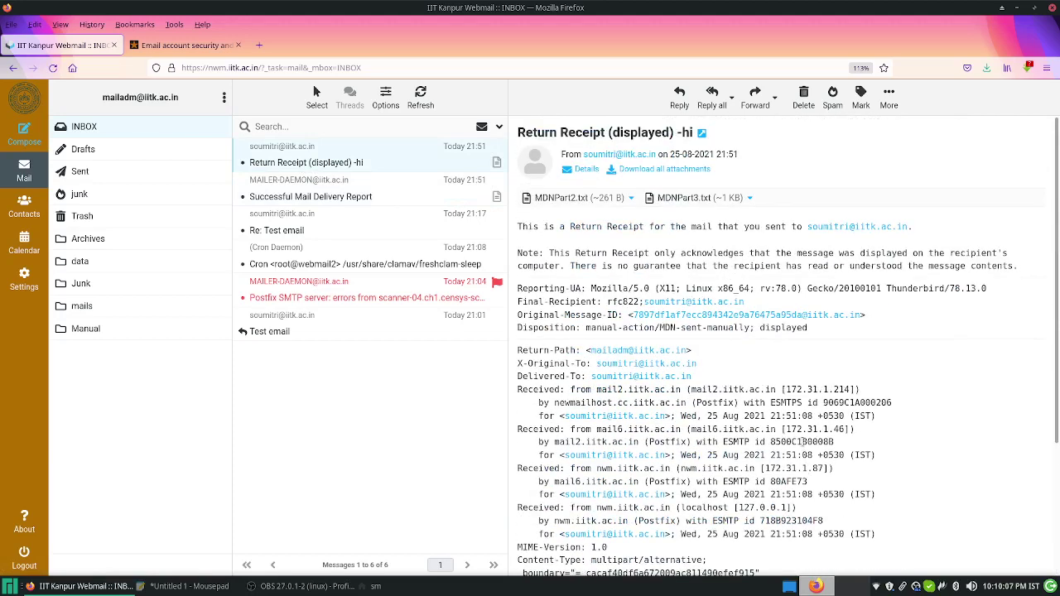
pyautogui.scroll(-1, 802, 441)
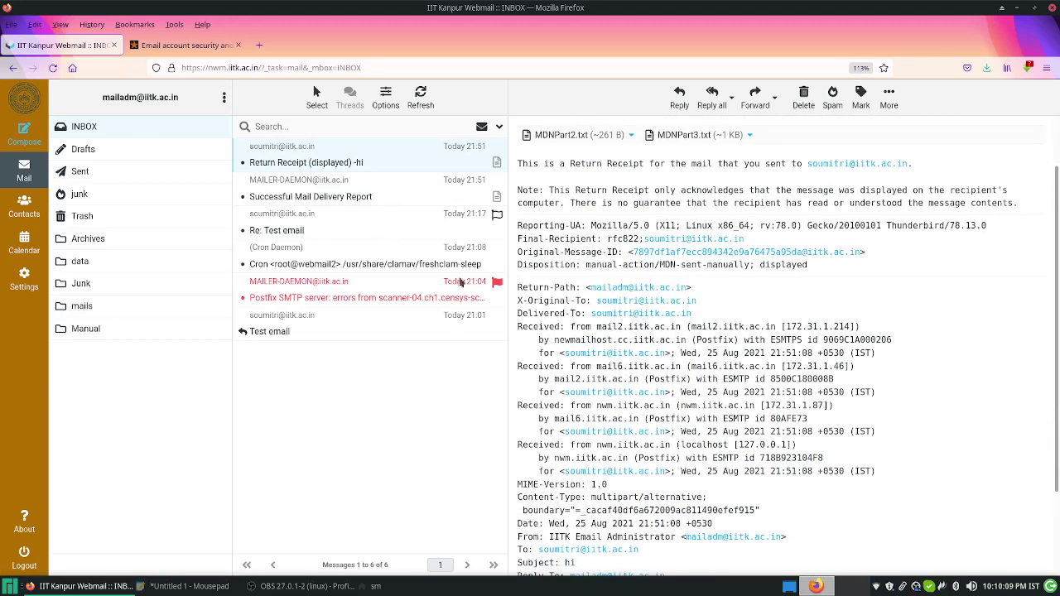
# Step: Return to the Mailbox View preferences and review the available durations for closing desktop notifications
pyautogui.click(37, 286)
pyautogui.click(318, 158)
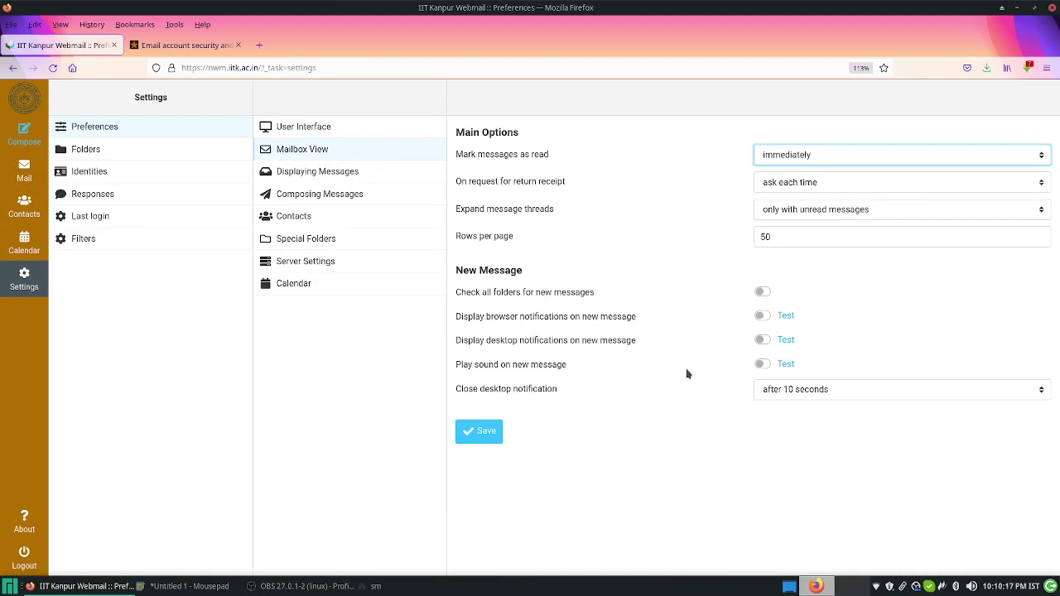
pyautogui.click(833, 396)
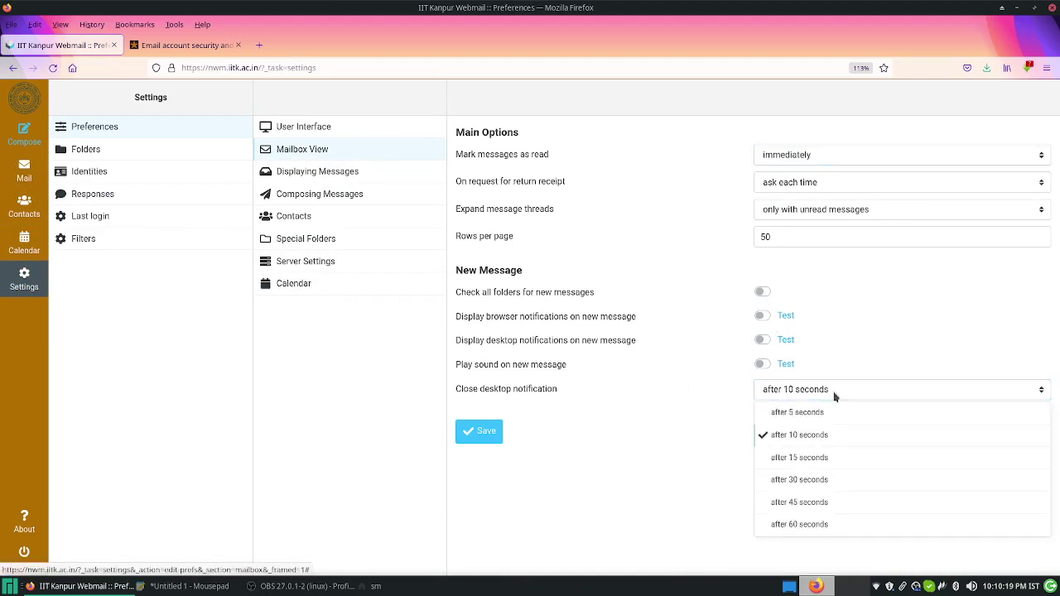
pyautogui.click(834, 396)
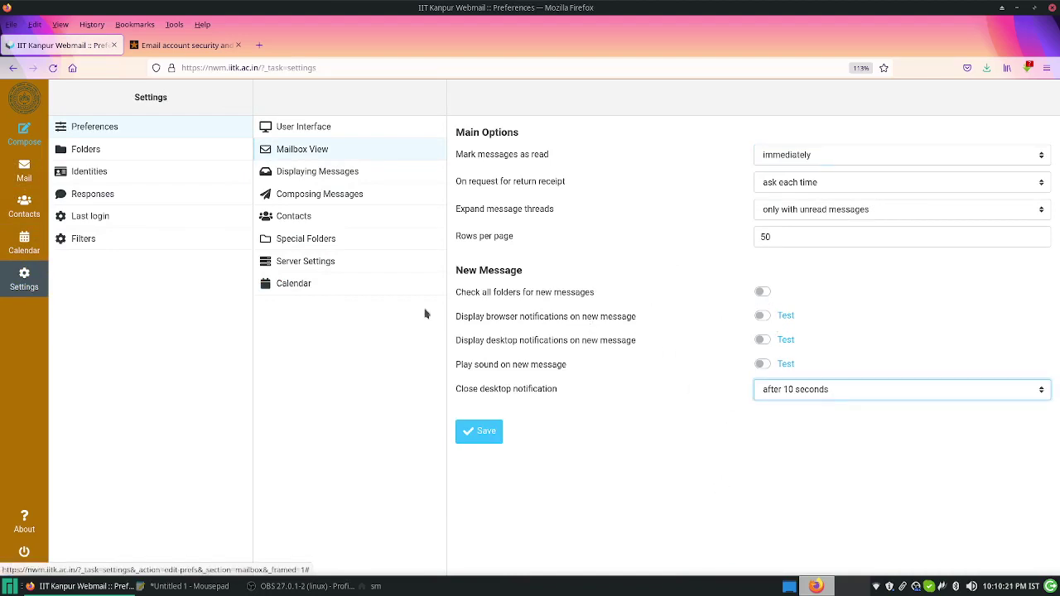
# Step: Review the Displaying Messages preferences, including the Display HTML setting and the default character set in the advanced options
pyautogui.click(309, 173)
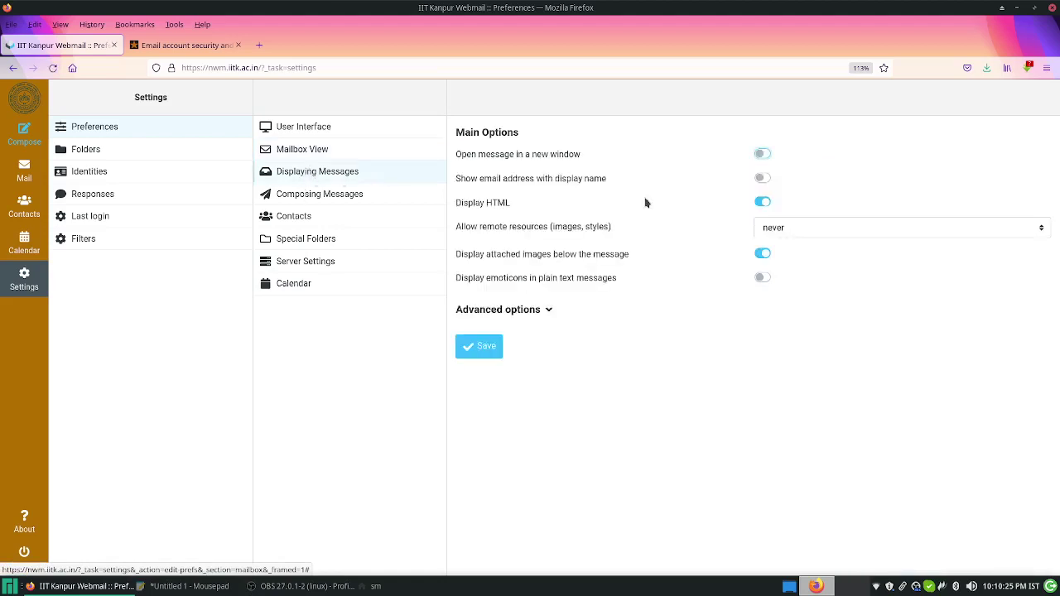
pyautogui.moveTo(457, 205); pyautogui.dragTo(515, 214)
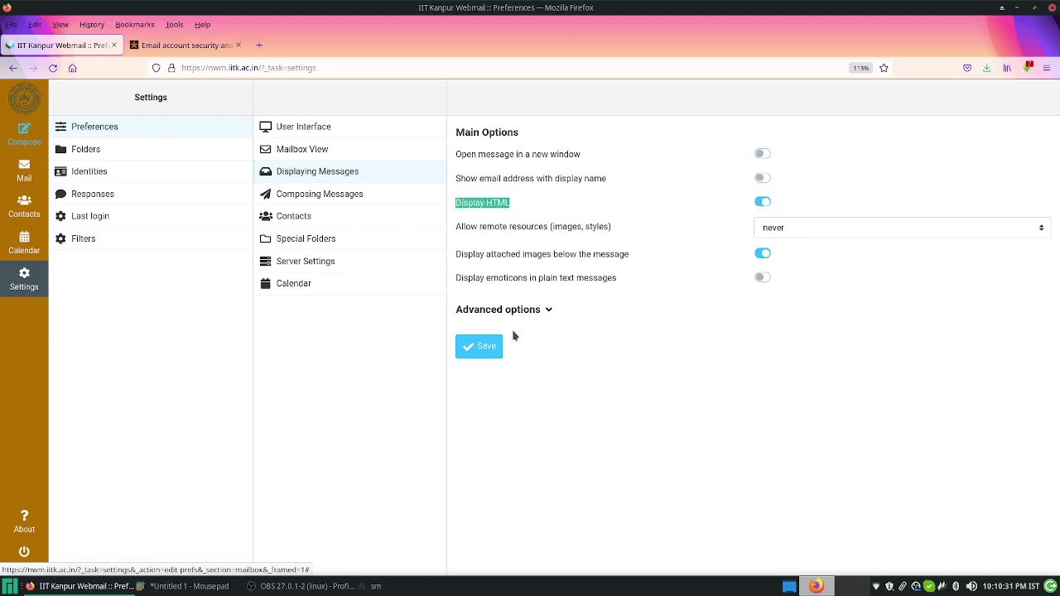
pyautogui.click(548, 311)
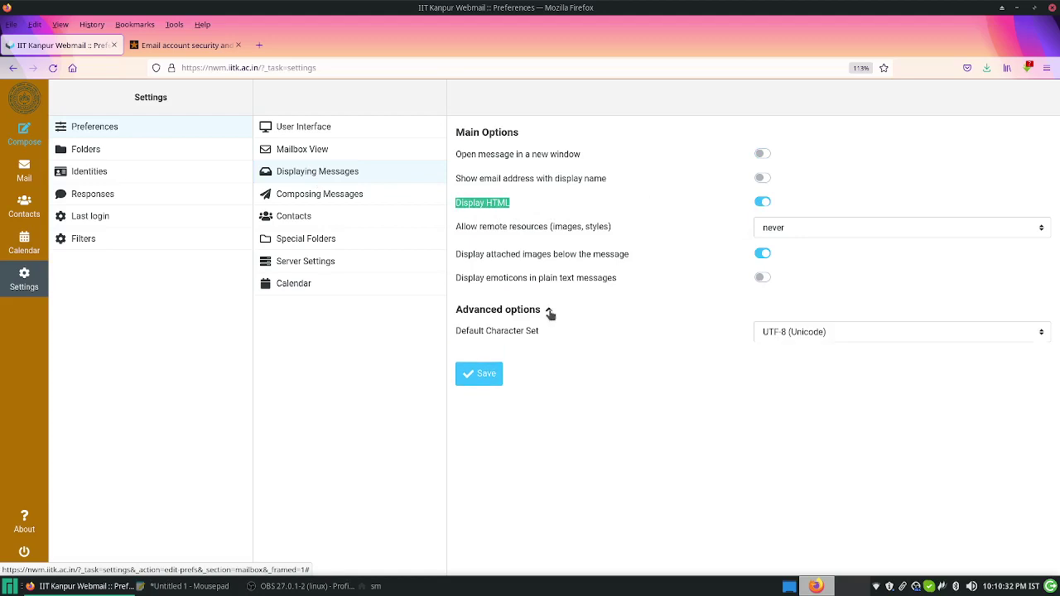
# Step: Read through the Composing Messages preferences, including the signature, spellcheck and advanced options
pyautogui.click(309, 202)
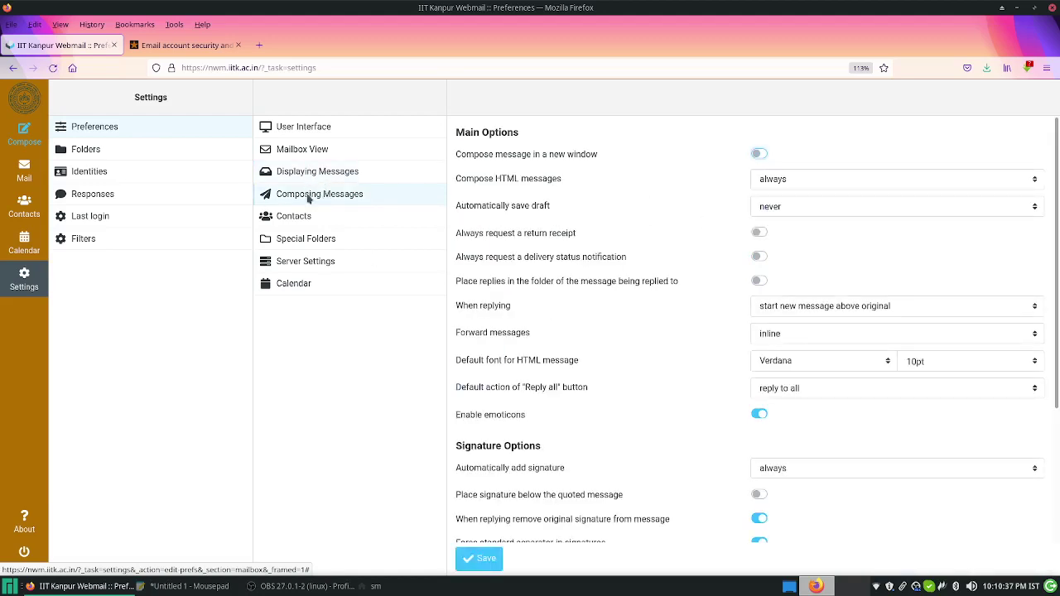
pyautogui.scroll(-3, 624, 354)
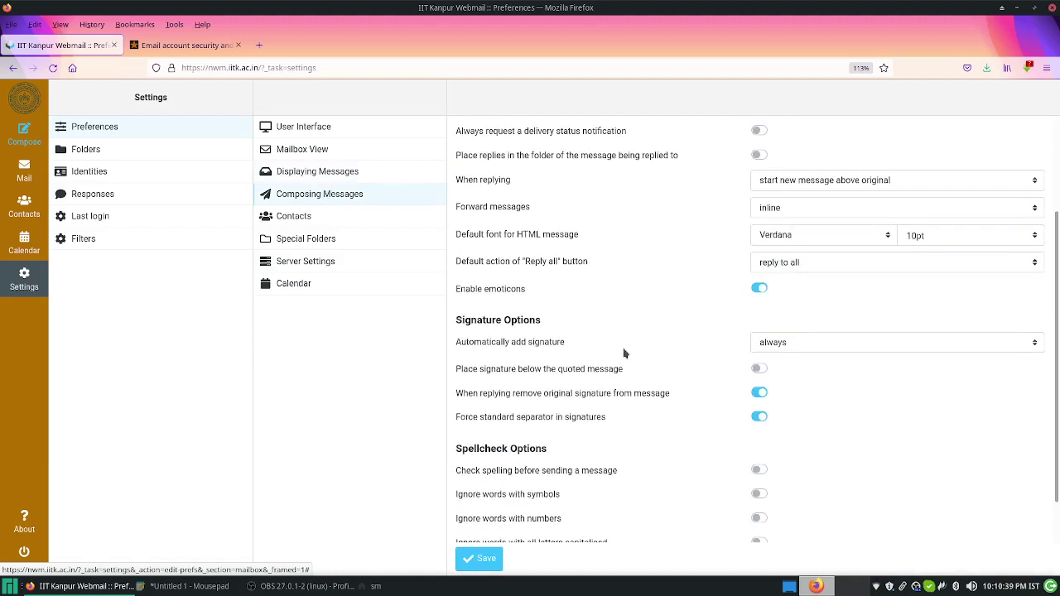
pyautogui.scroll(-1, 624, 354)
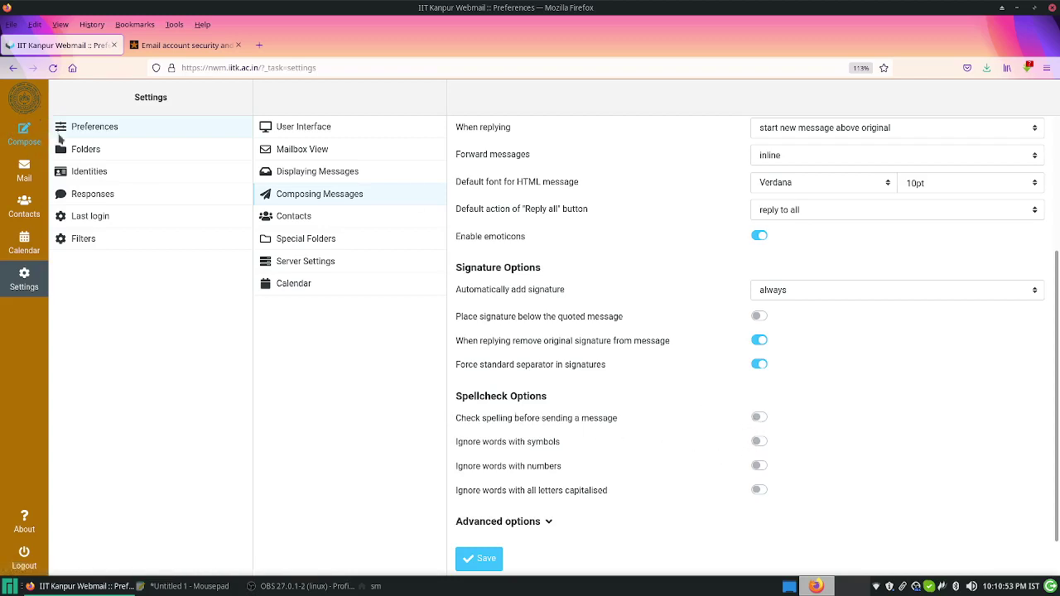
pyautogui.click(547, 521)
pyautogui.scroll(-2, 748, 425)
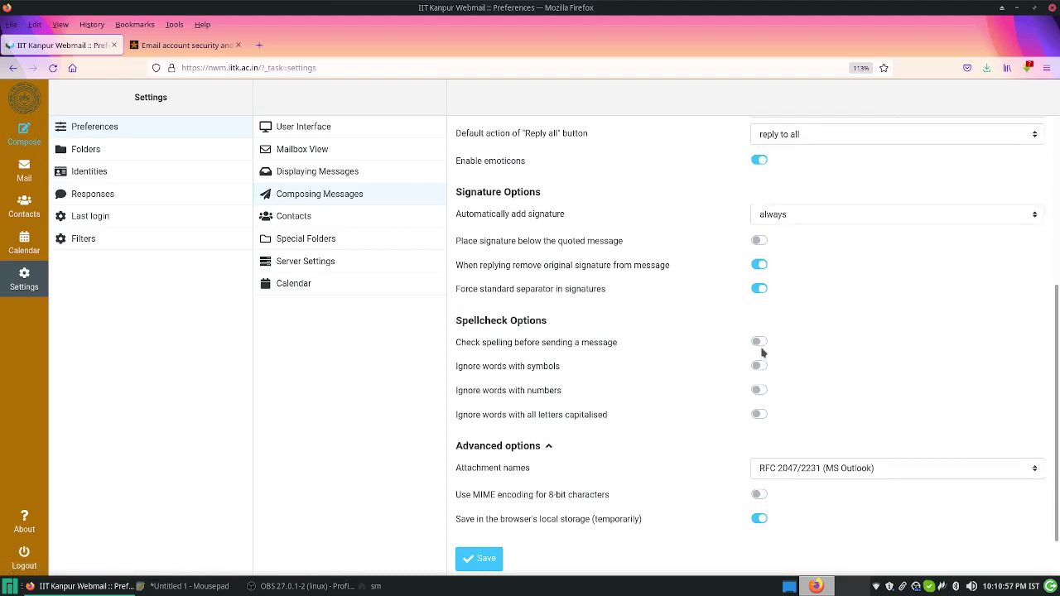
# Step: Set the Archive folder to Archives in the Special Folders preferences
pyautogui.click(317, 239)
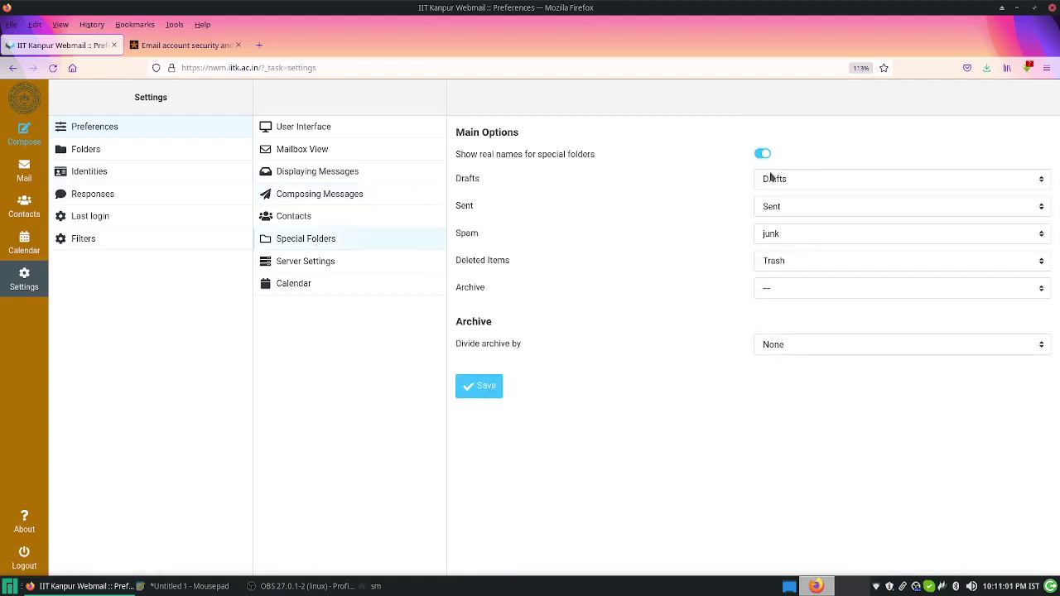
pyautogui.click(793, 293)
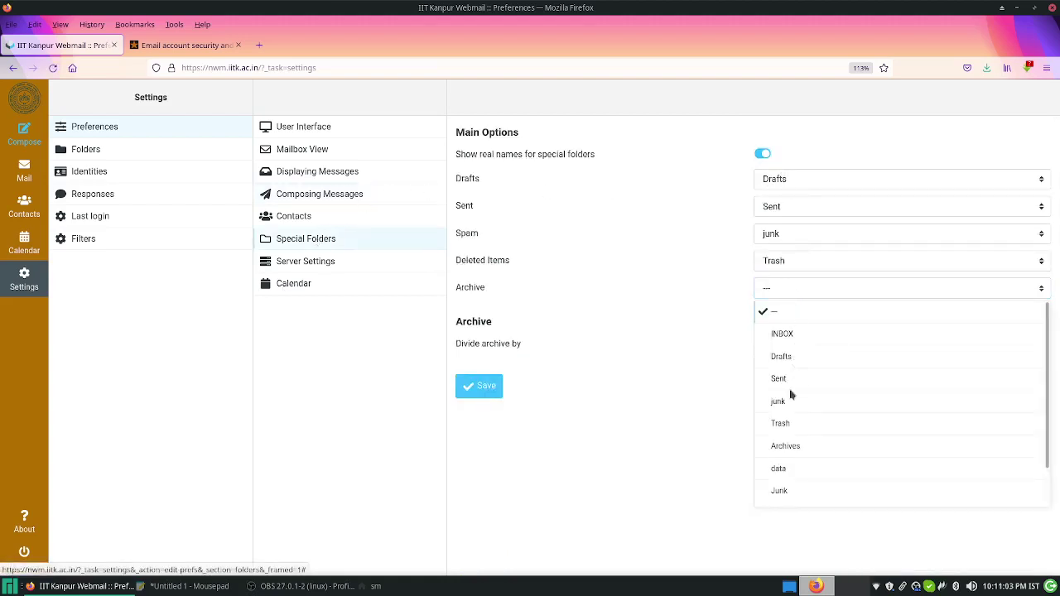
pyautogui.click(785, 446)
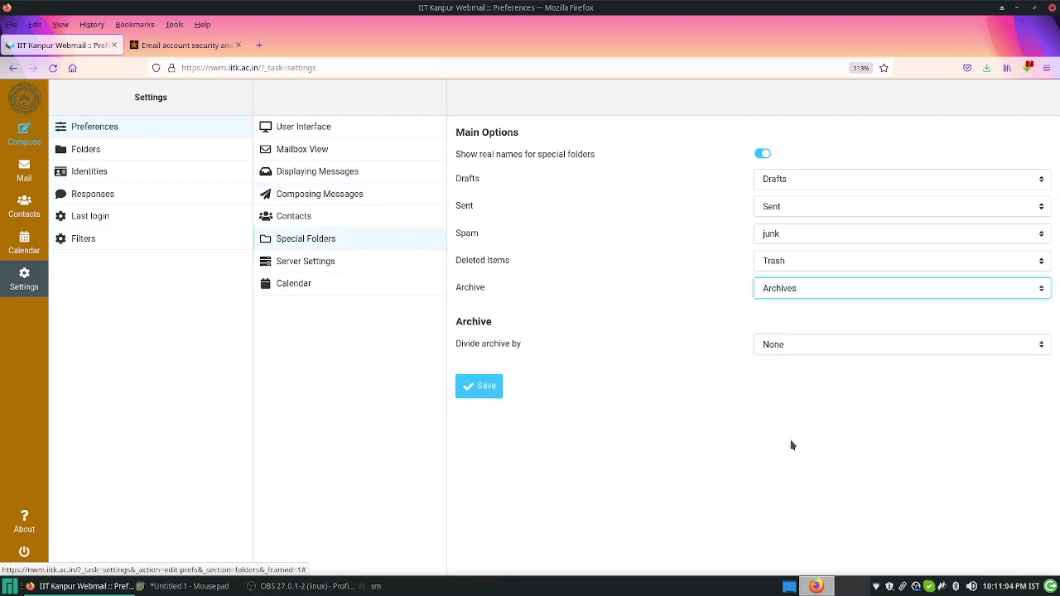
# Step: Set the Spam folder to Junk, keep the archive division at None, and save the special folder preferences
pyautogui.click(792, 235)
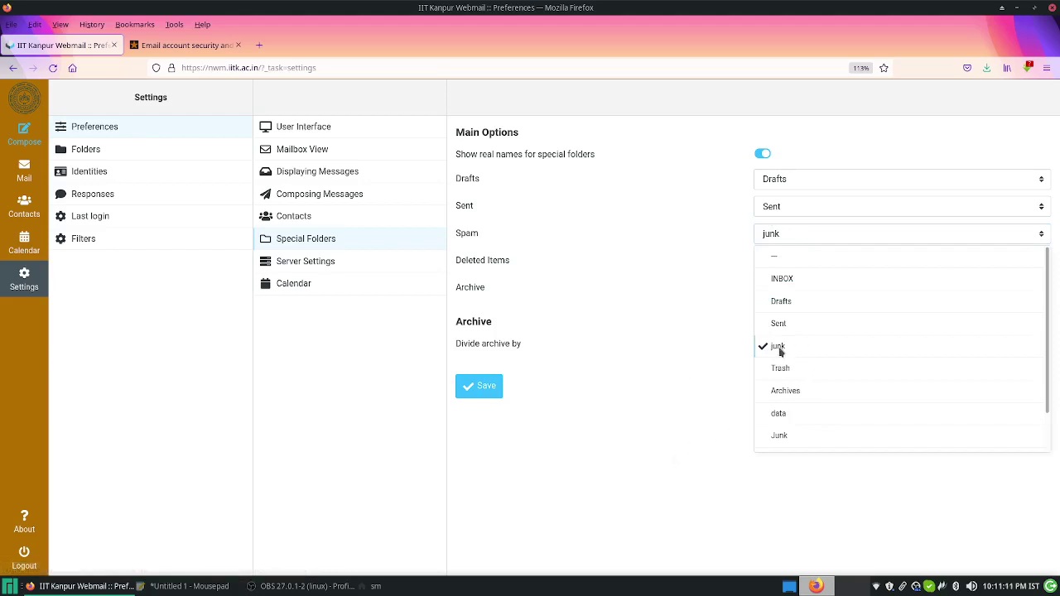
pyautogui.click(779, 437)
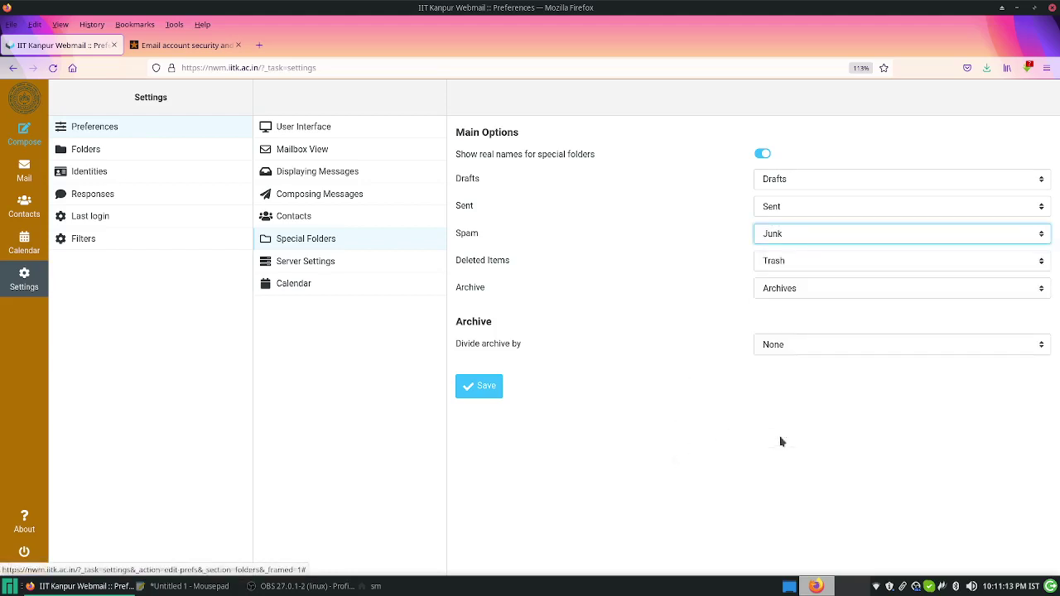
pyautogui.click(795, 236)
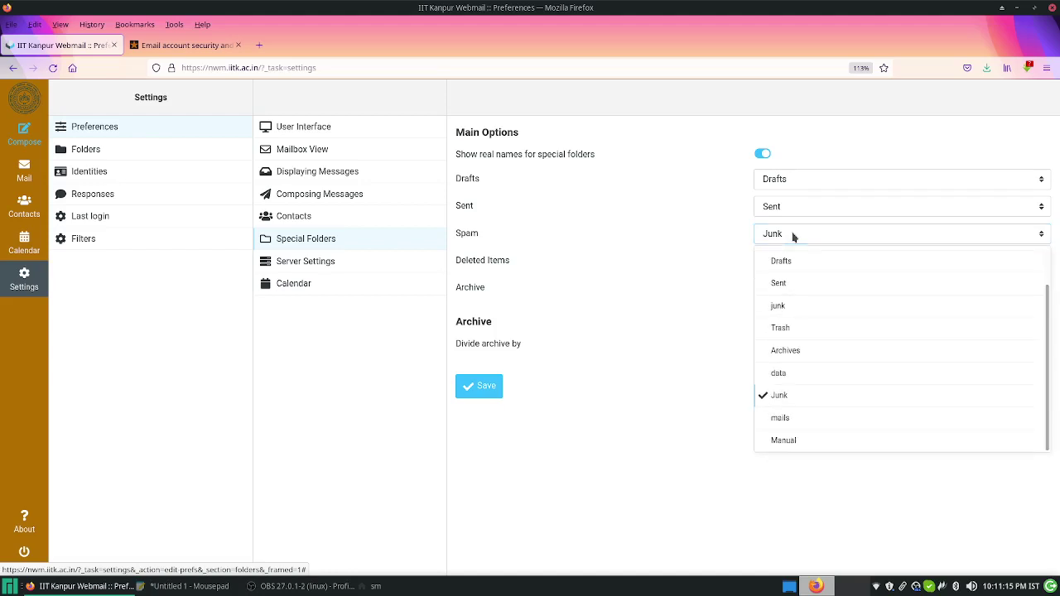
pyautogui.click(790, 236)
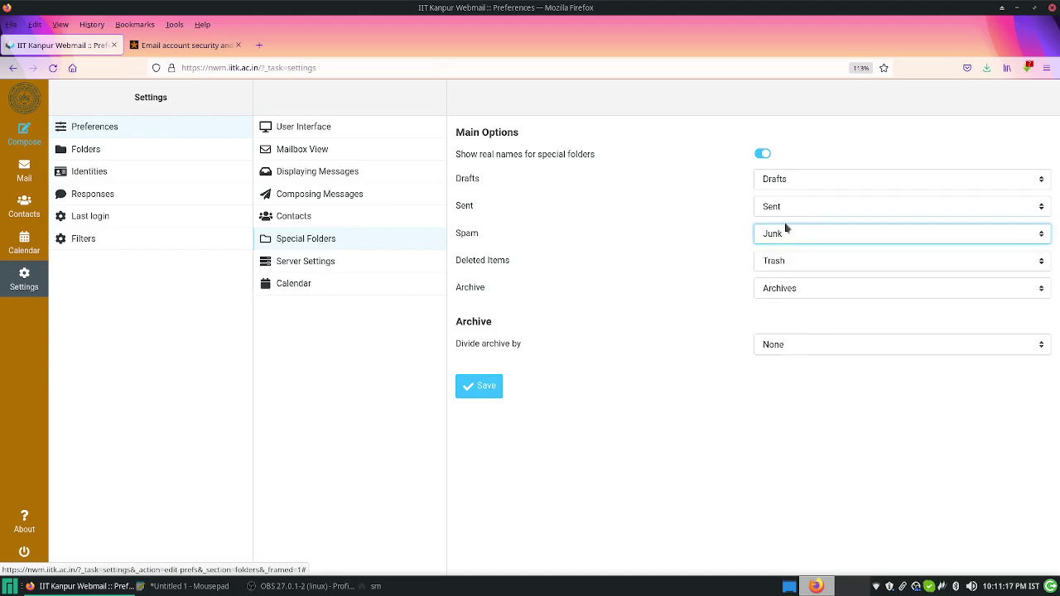
pyautogui.click(796, 346)
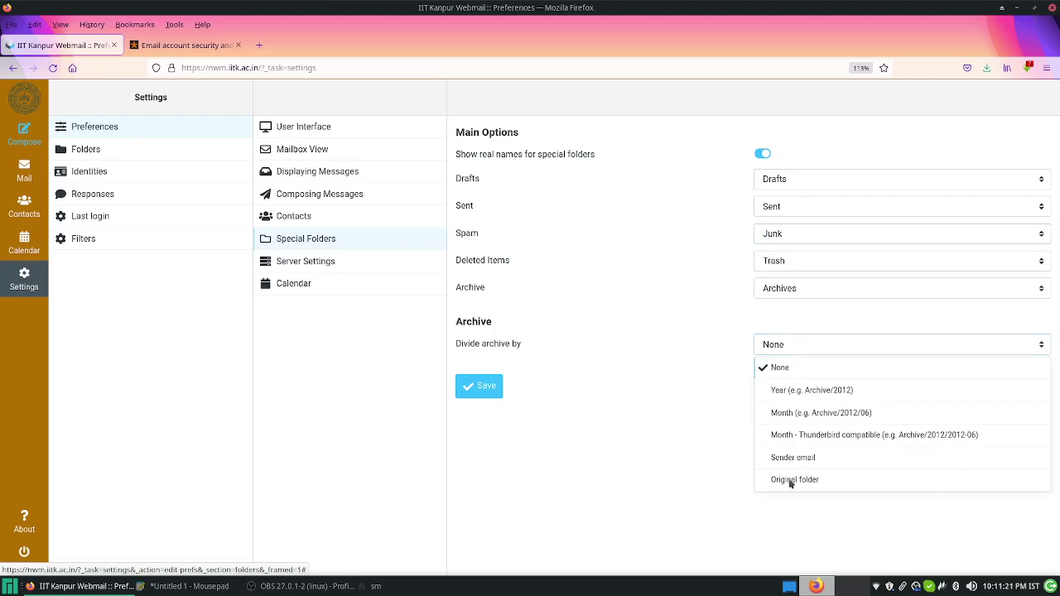
pyautogui.click(783, 368)
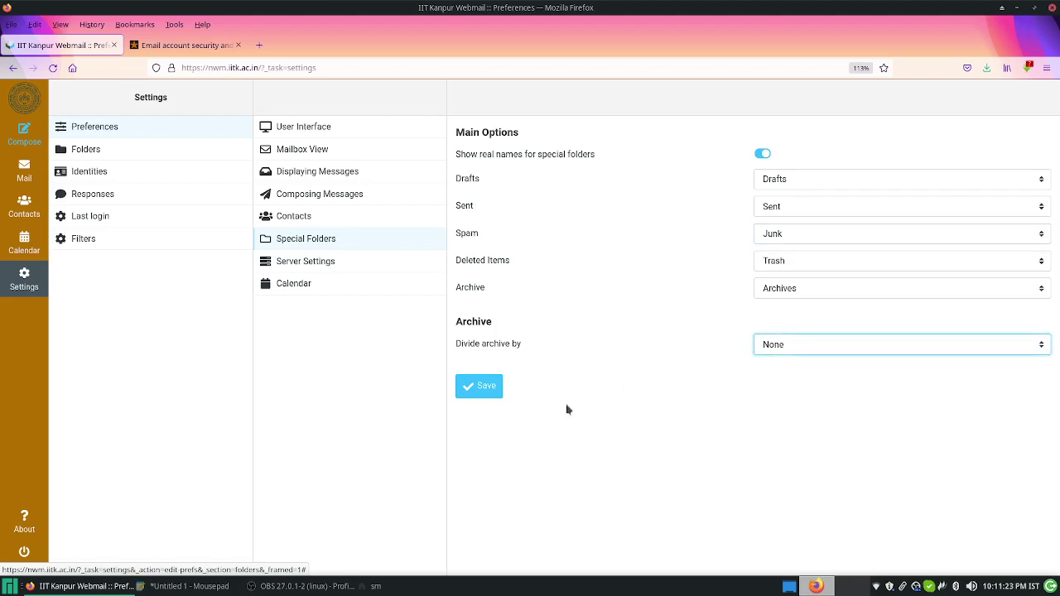
pyautogui.click(489, 389)
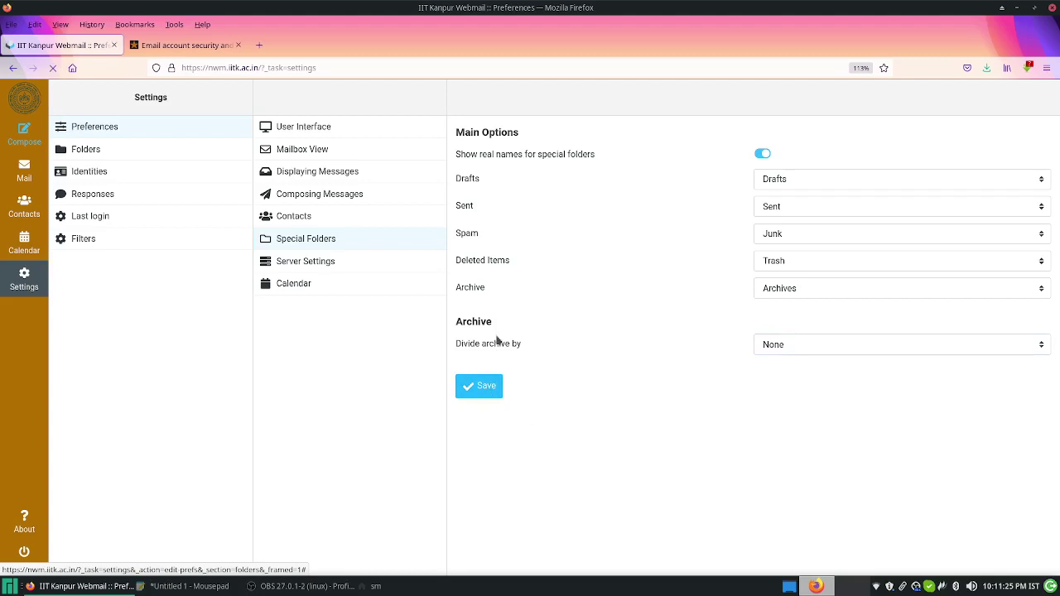
# Step: Look through the Server Settings preferences and the Calendar preferences
pyautogui.click(309, 264)
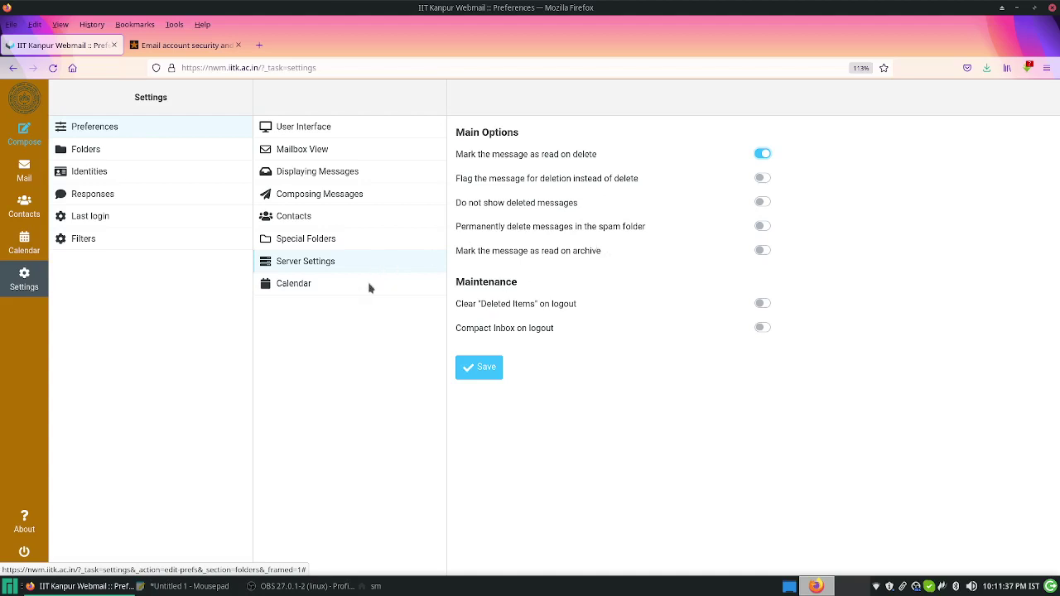
pyautogui.click(326, 286)
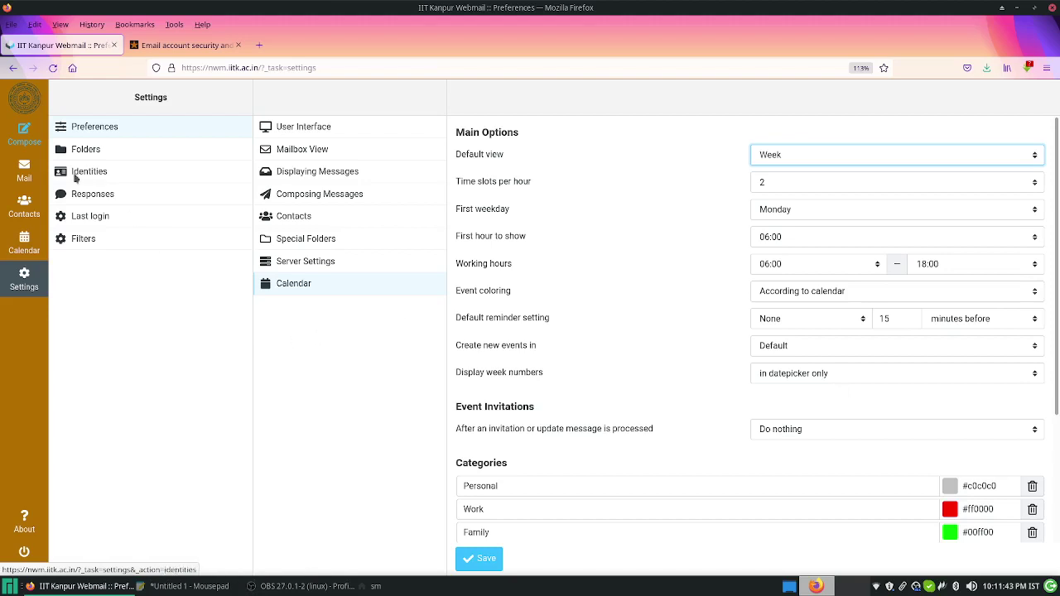
# Step: View the Folders settings, and open the mailbox identity to examine its details and signature
pyautogui.click(87, 151)
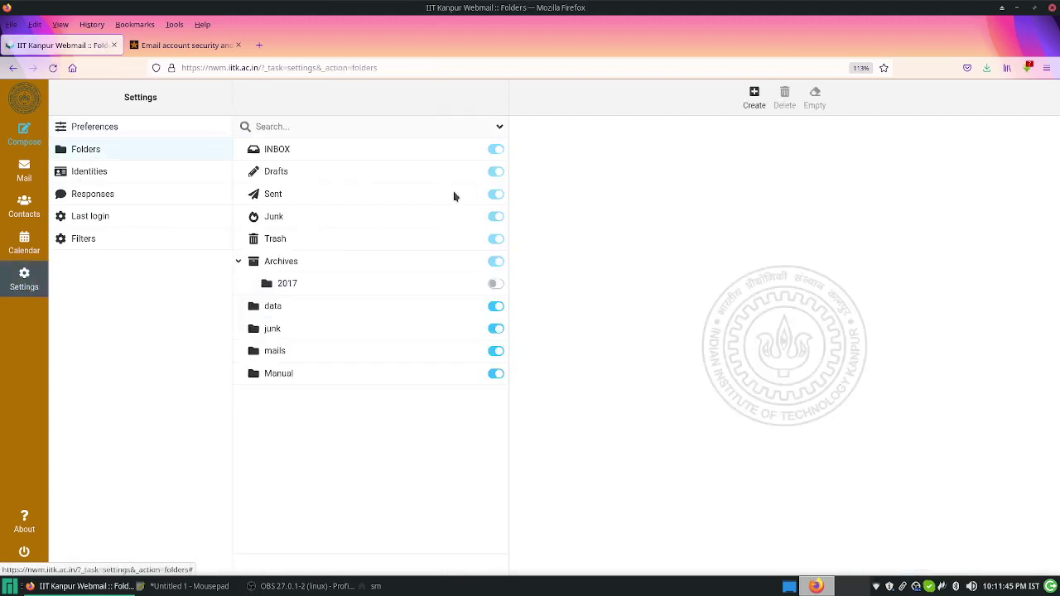
pyautogui.click(89, 174)
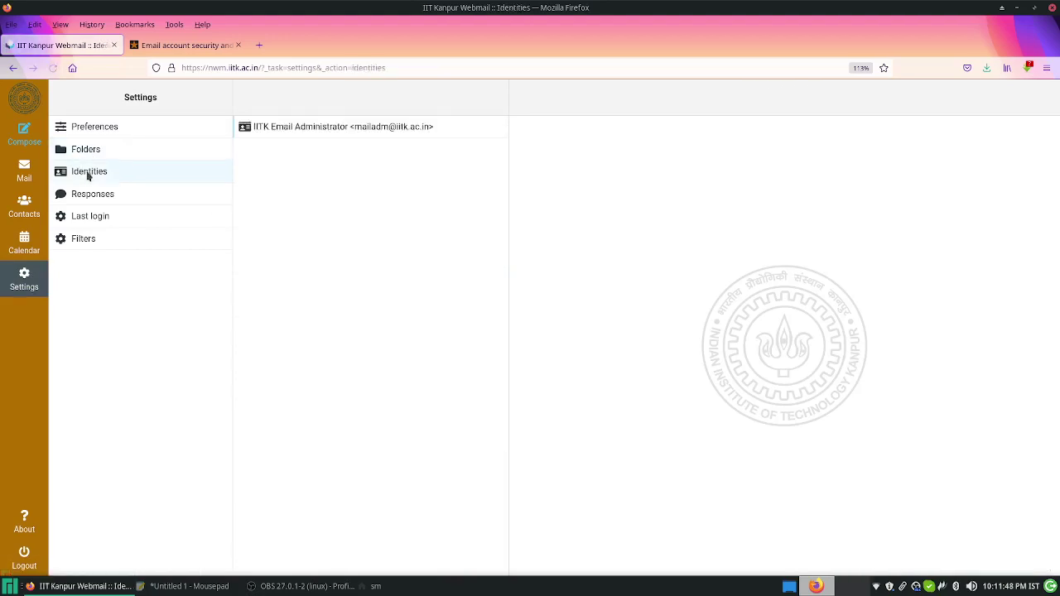
pyautogui.click(381, 130)
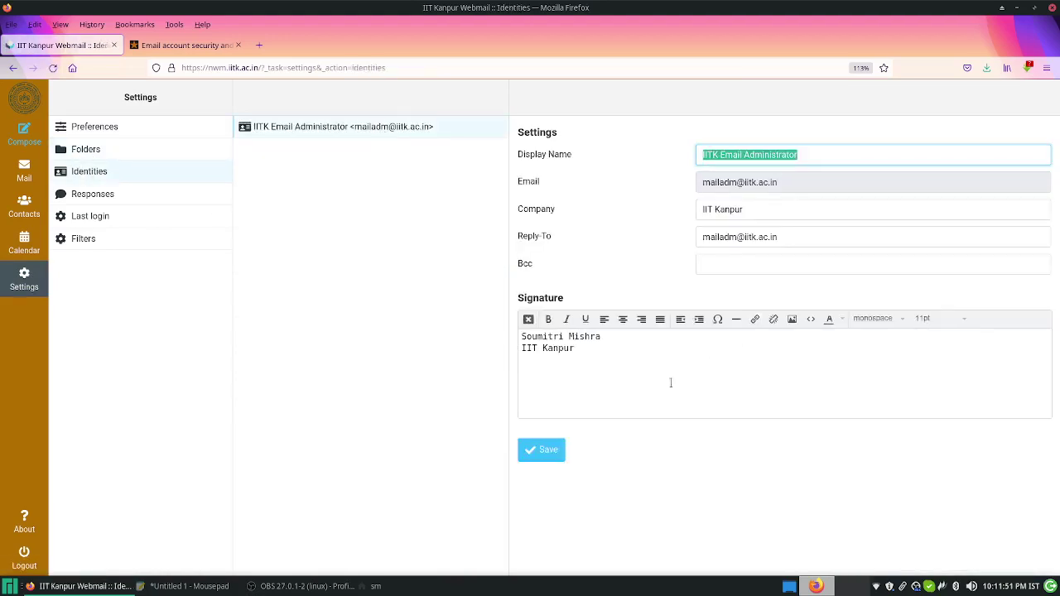
pyautogui.moveTo(580, 364); pyautogui.dragTo(499, 341)
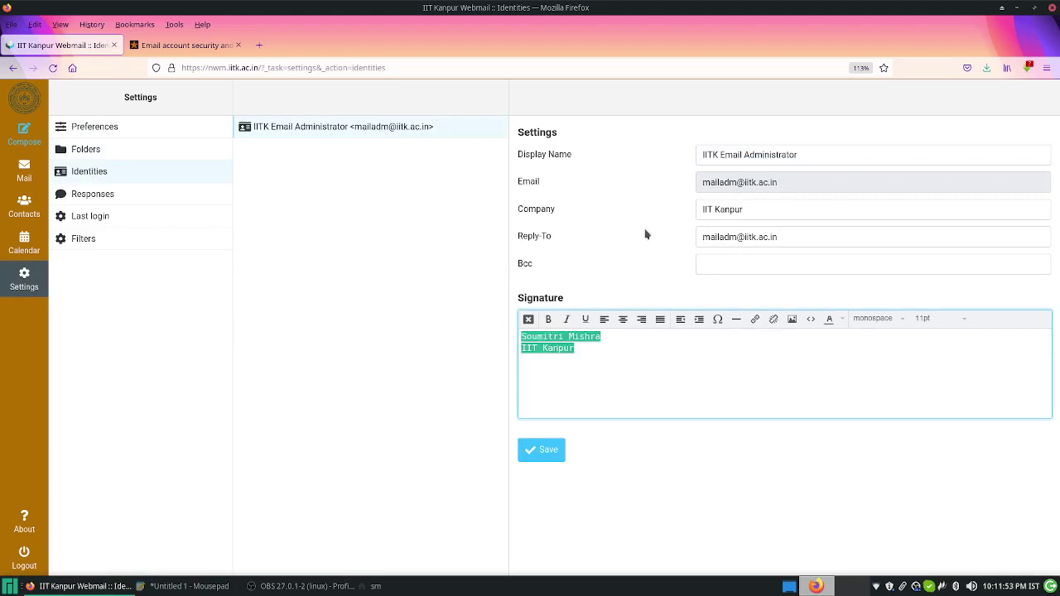
# Step: Review the saved responses "Approved." and "Happy to know", and open a blank form for a new response
pyautogui.click(110, 199)
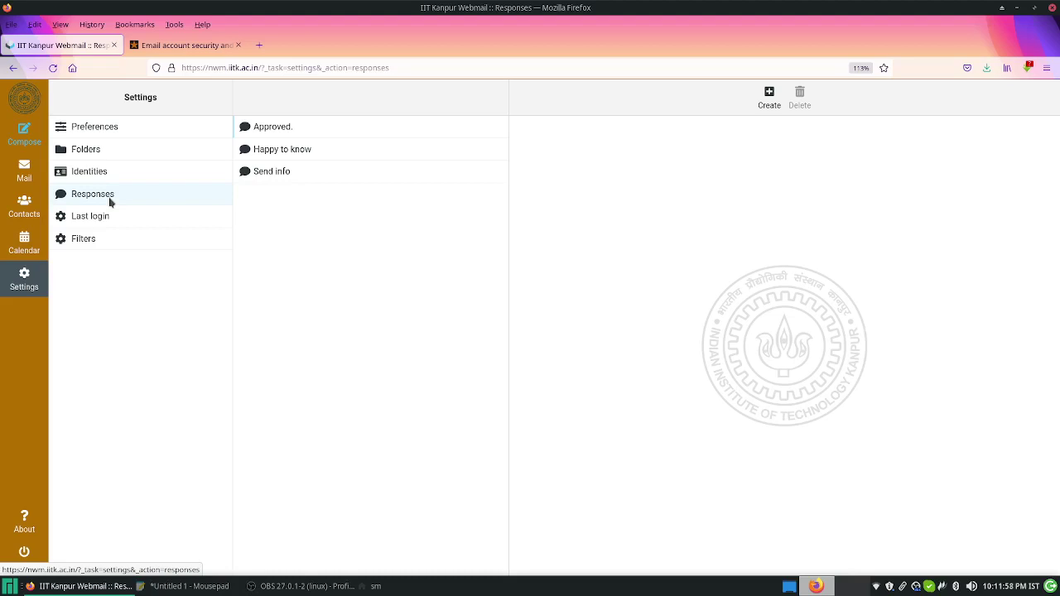
pyautogui.click(266, 130)
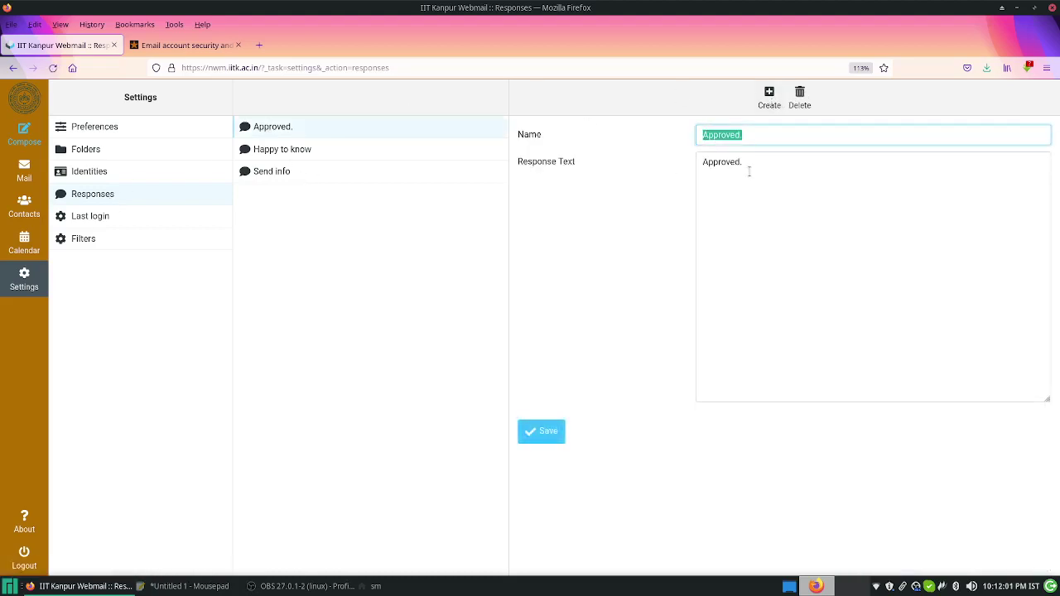
pyautogui.moveTo(751, 169); pyautogui.dragTo(685, 161)
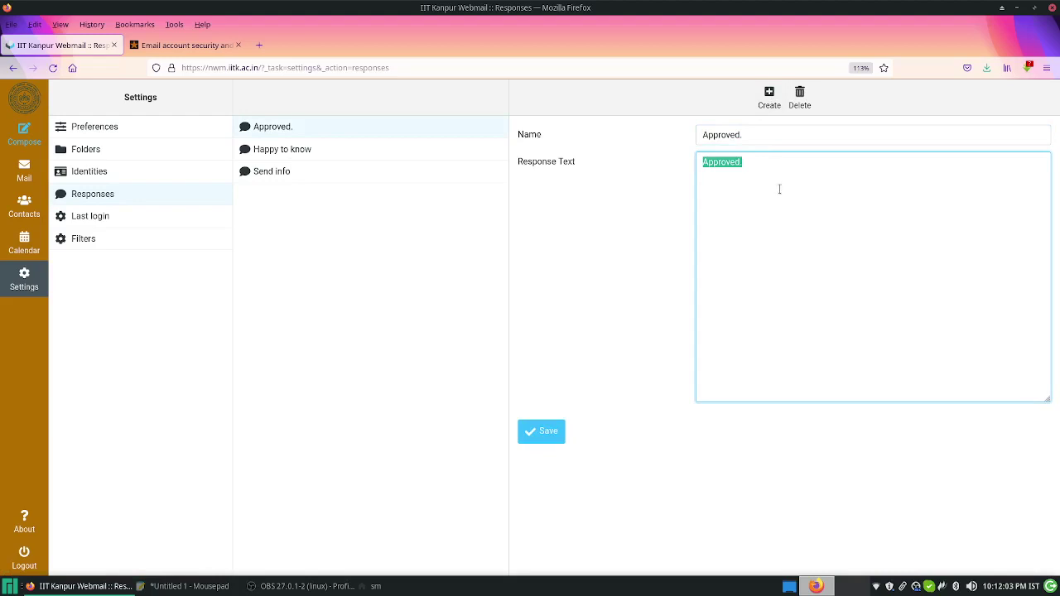
pyautogui.click(296, 151)
pyautogui.click(888, 177)
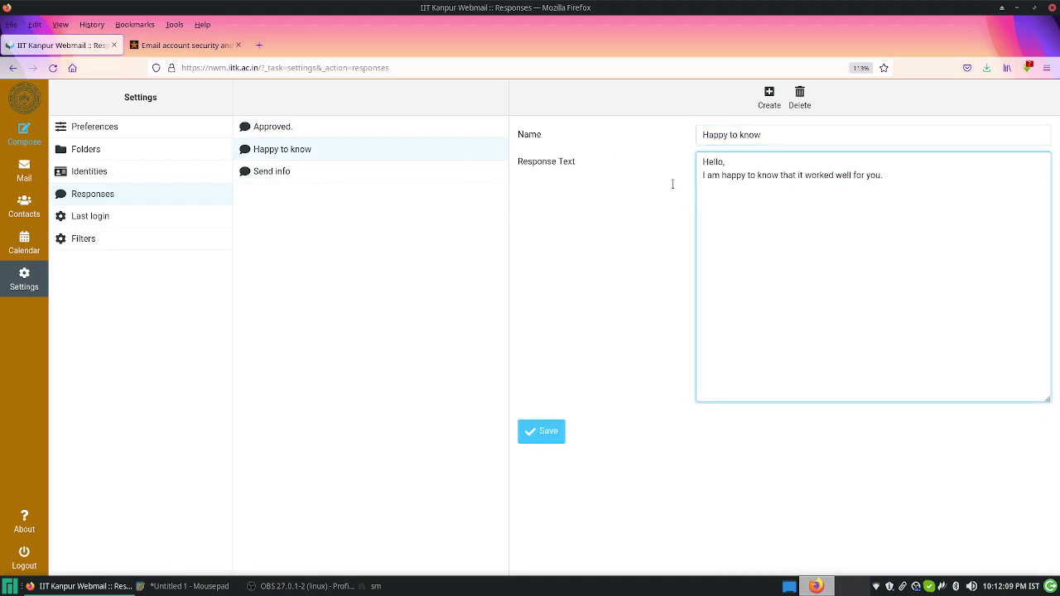
pyautogui.click(768, 98)
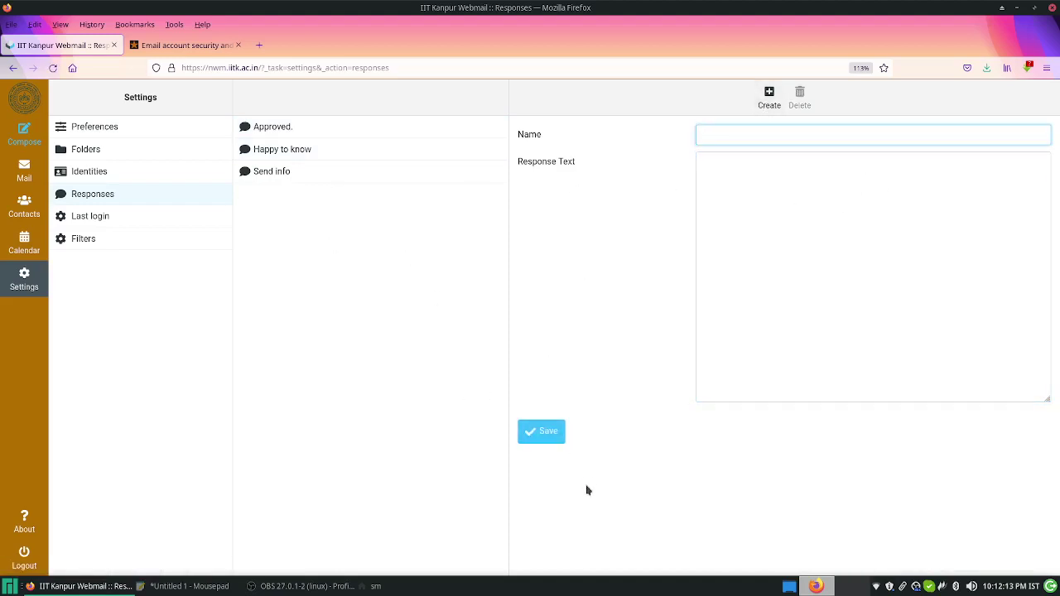
# Step: Start a new message and insert the saved response "Approved." above the signature
pyautogui.click(24, 134)
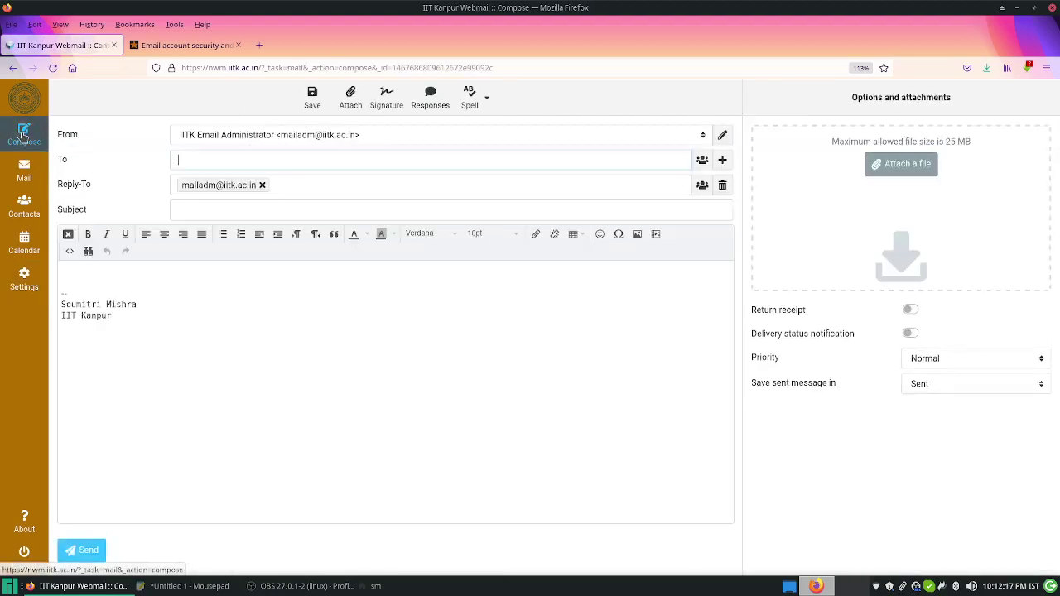
pyautogui.click(81, 277)
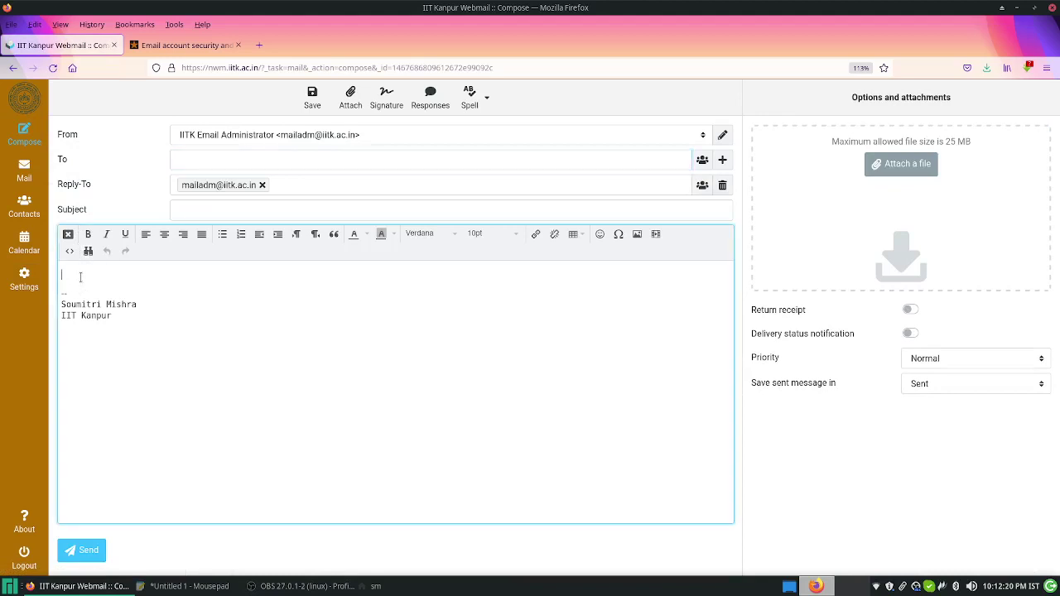
pyautogui.click(425, 103)
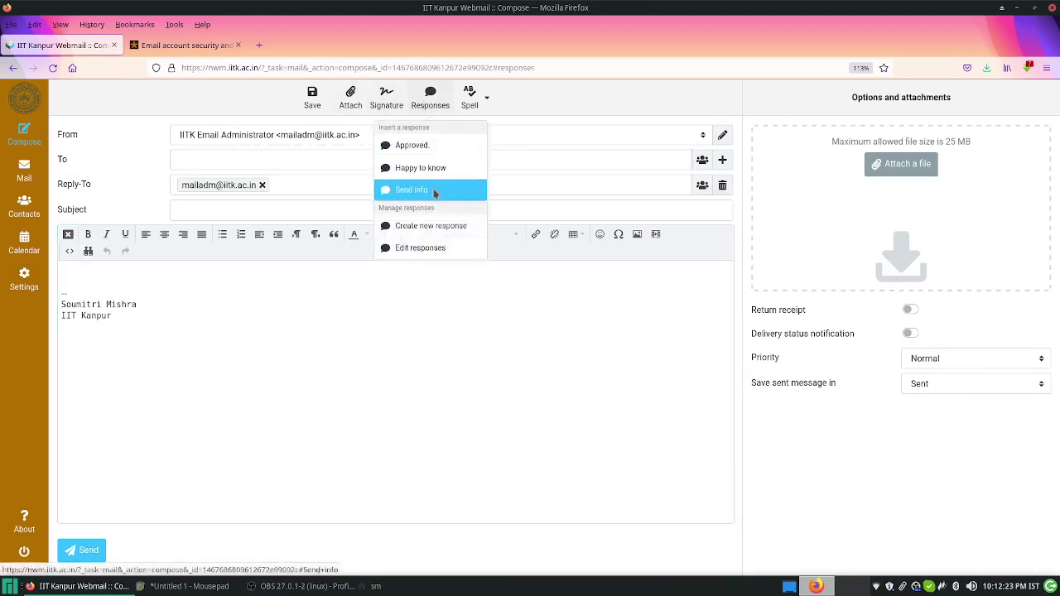
pyautogui.click(418, 145)
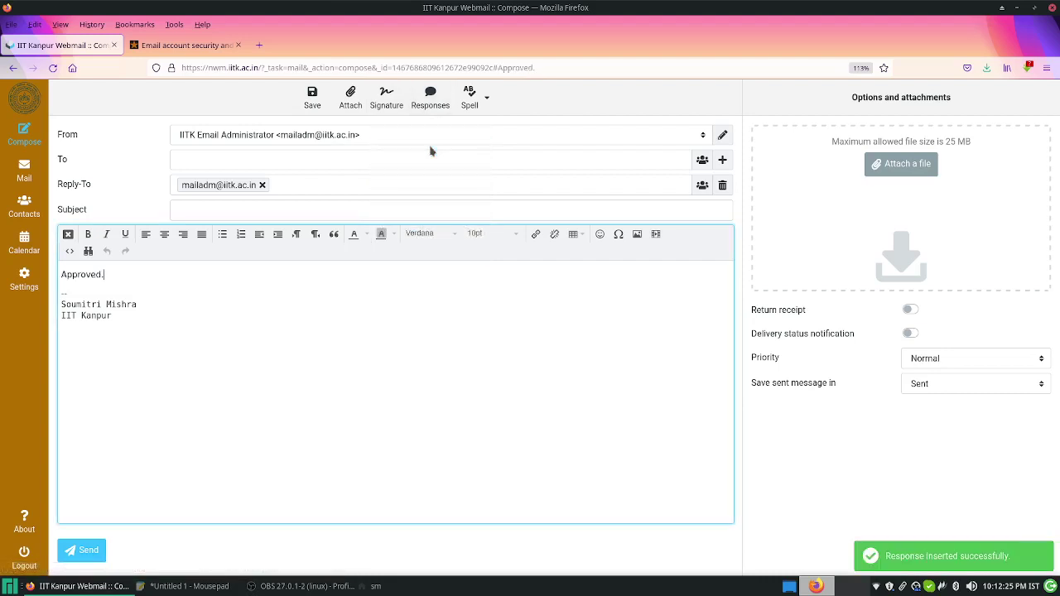
# Step: Insert the saved response "Happy to know" into the message and separate it from the "Approved." text with a paragraph break
pyautogui.click(433, 99)
pyautogui.click(432, 163)
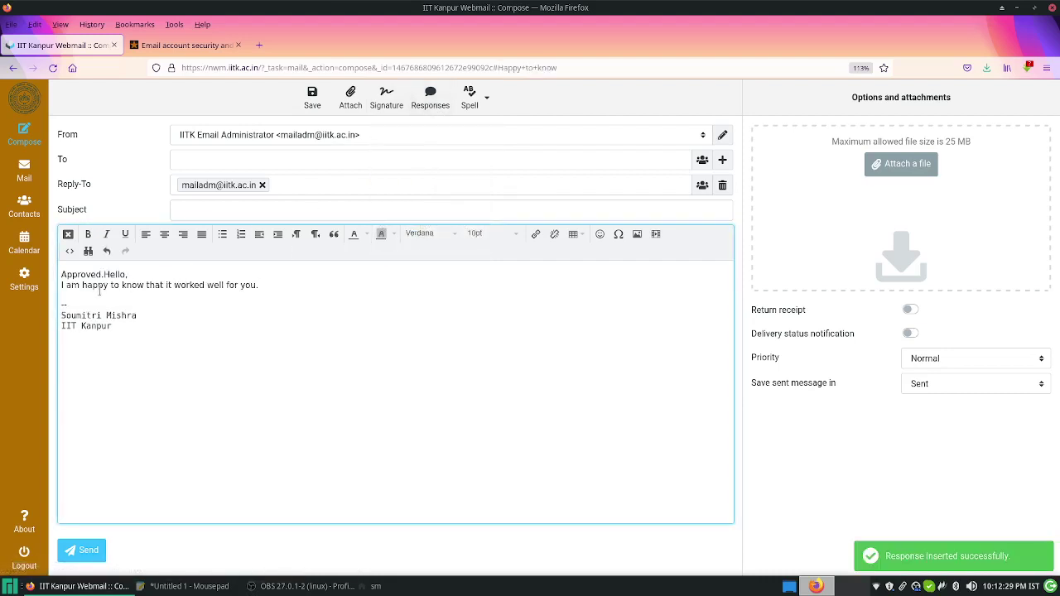
pyautogui.press('Return')
pyautogui.press('Return')
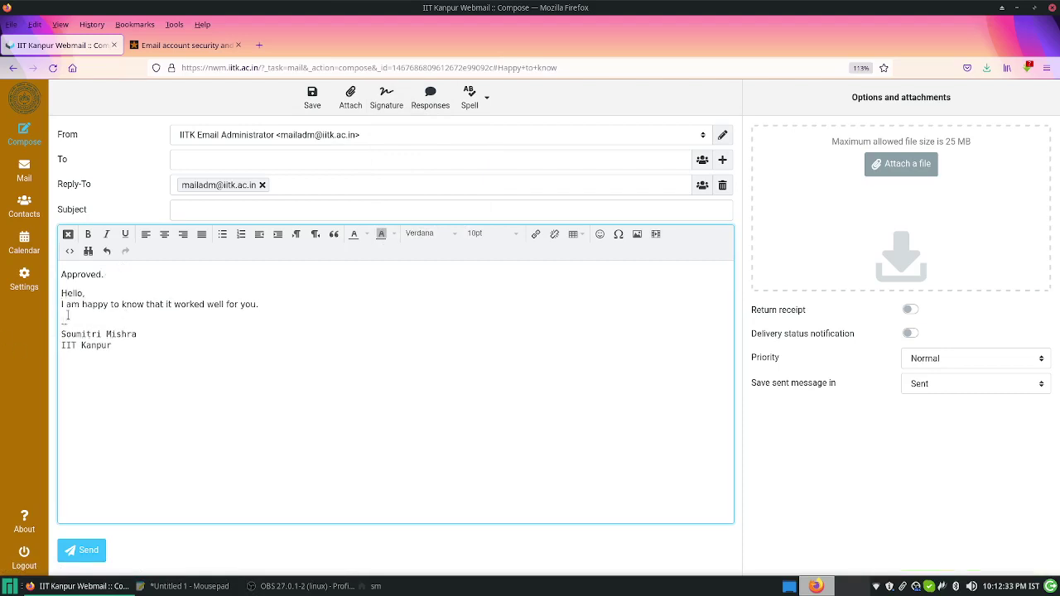
# Step: Insert the saved response "Send info" on a new line below the "Happy to know" text in the message
pyautogui.press('Return')
pyautogui.click(428, 101)
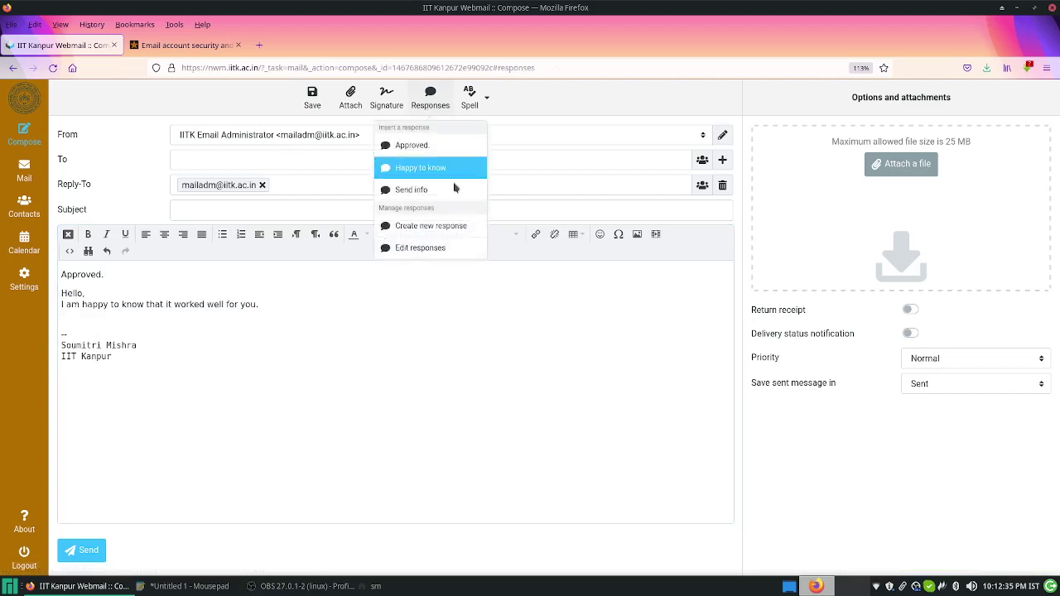
pyautogui.click(443, 188)
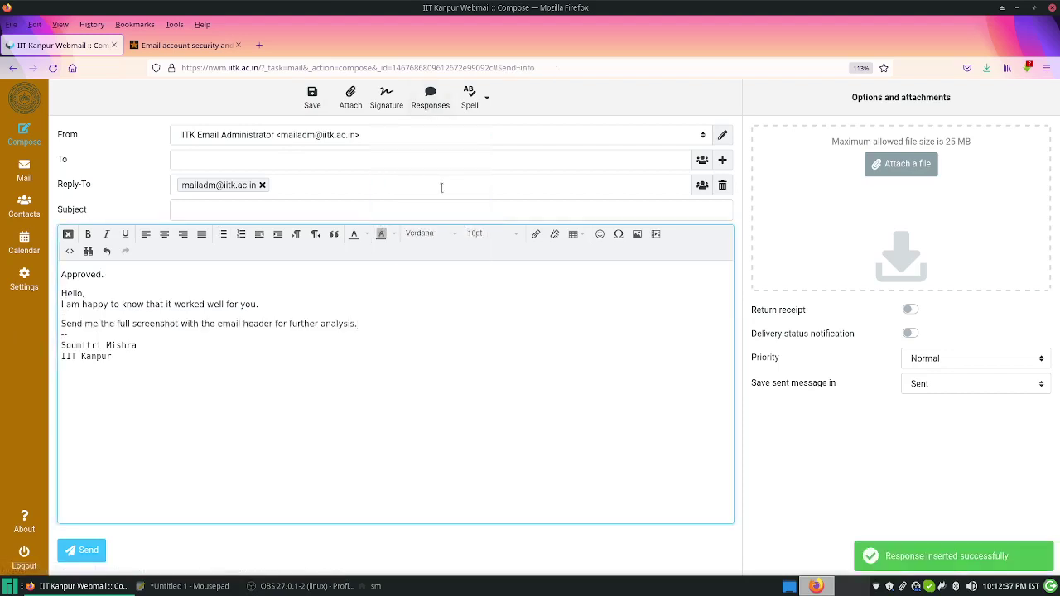
# Step: Discard the unsent message, return to the webmail settings and view the recent login activity
pyautogui.click(25, 281)
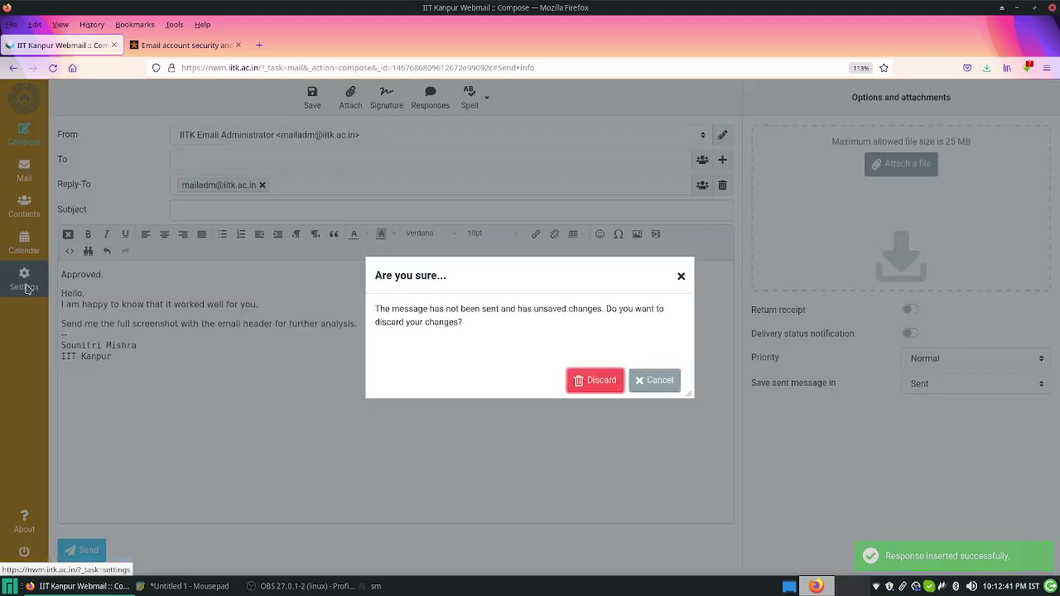
pyautogui.click(609, 387)
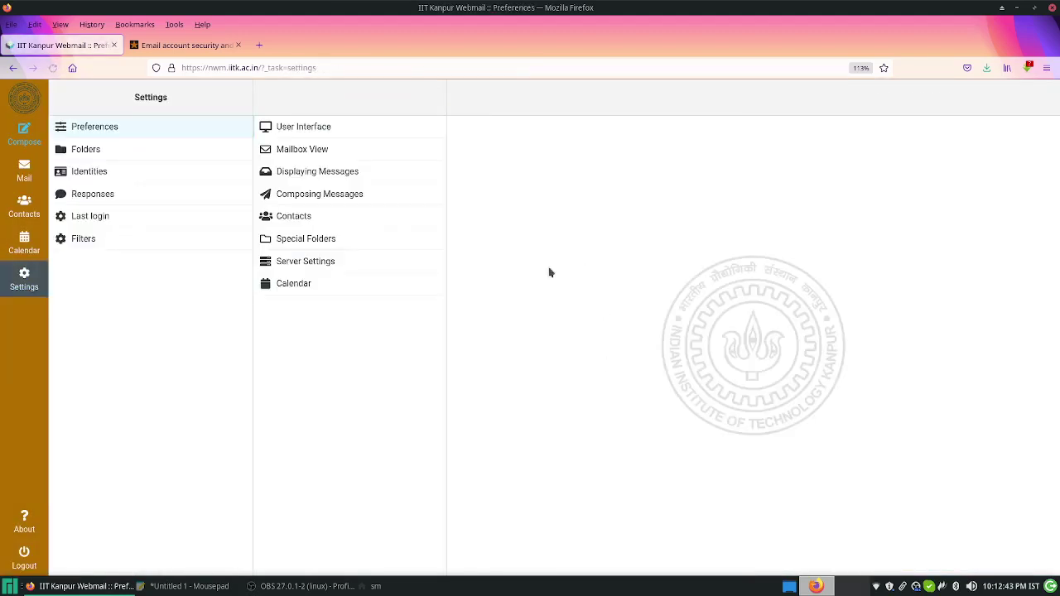
pyautogui.click(91, 217)
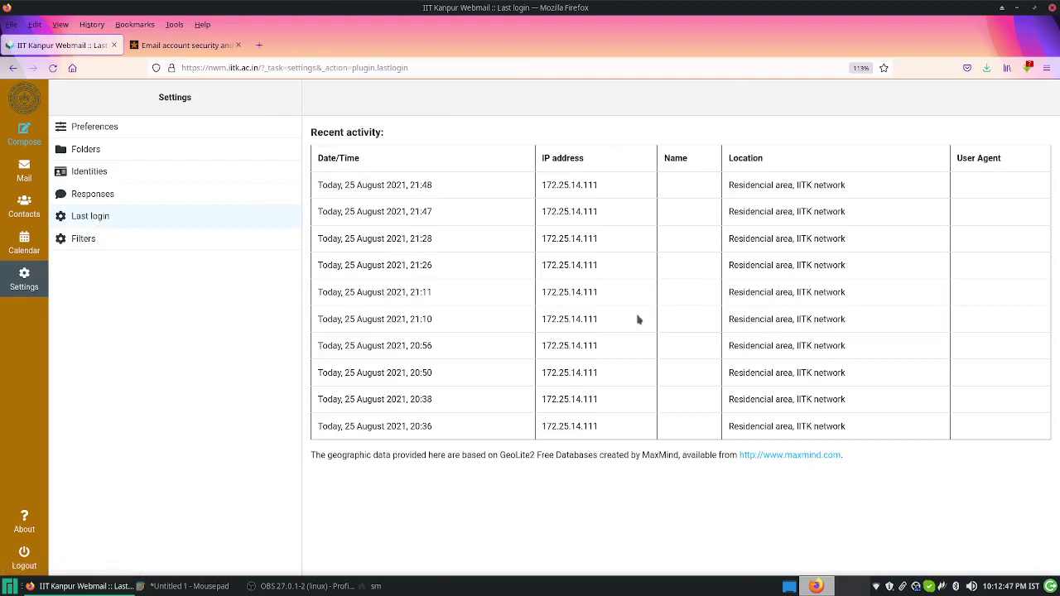
# Step: Open the message filter settings and define a From filter containing a sample spam sender's e-mail address
pyautogui.click(87, 242)
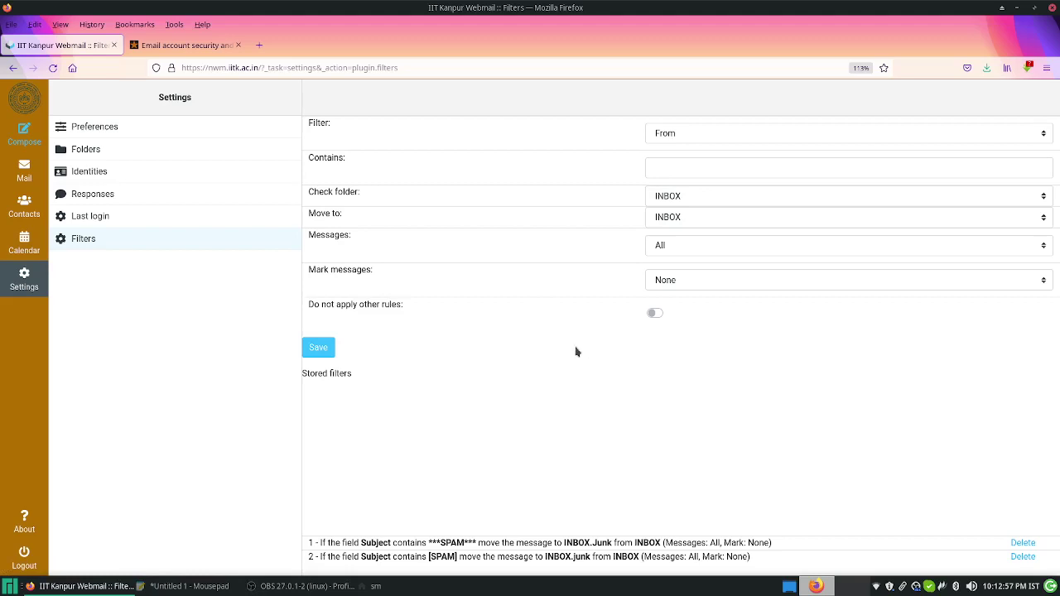
pyautogui.click(762, 135)
pyautogui.click(762, 135)
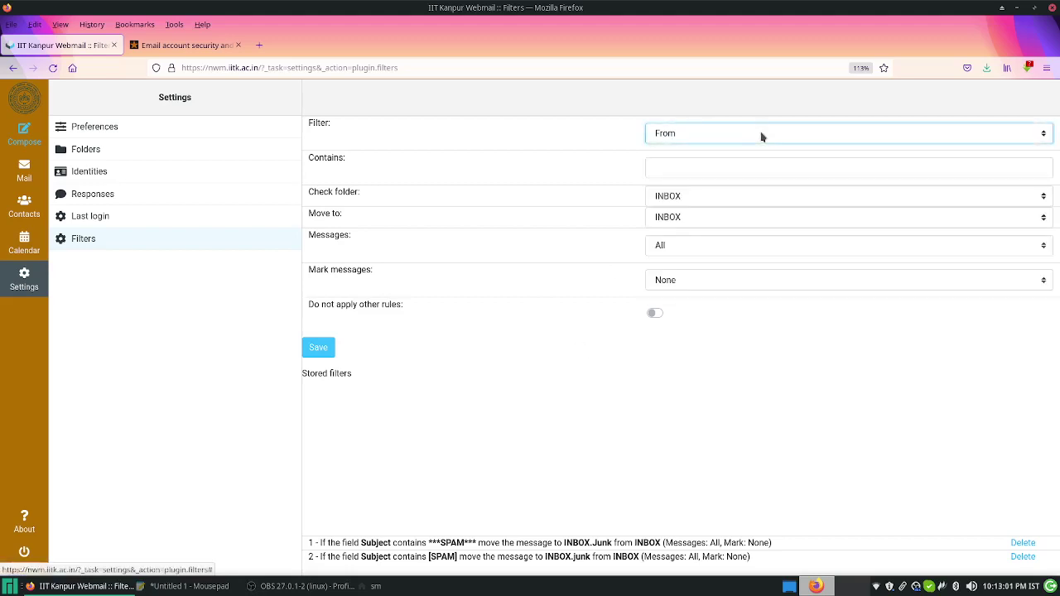
pyautogui.click(696, 167)
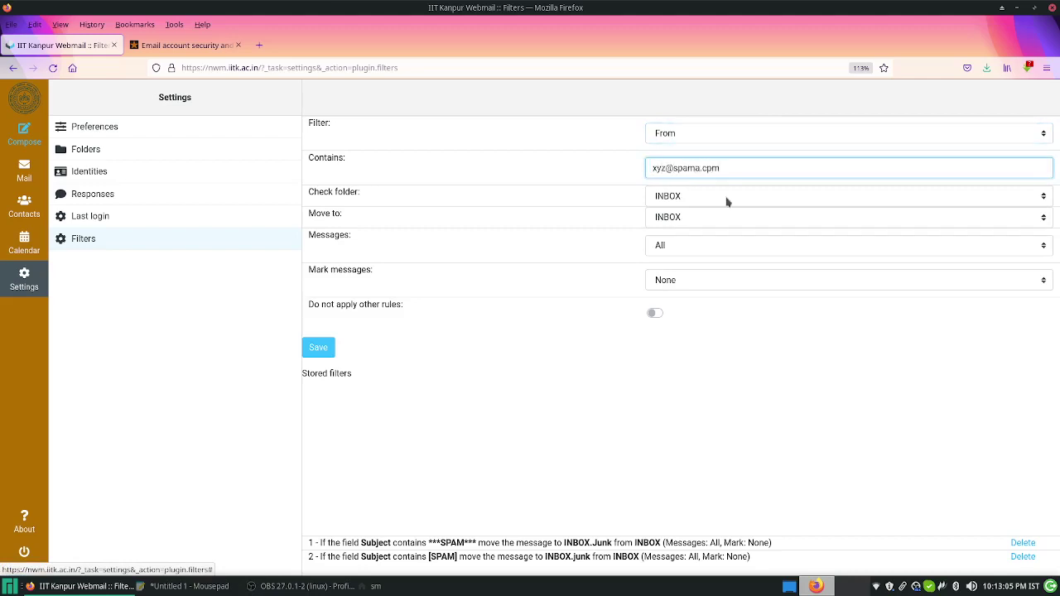
pyautogui.press('BackSpace')
# Step: Keep INBOX as the folder the filter checks and set matching messages to move to the lowercase "junk" folder
pyautogui.click(744, 196)
pyautogui.click(744, 197)
pyautogui.click(727, 219)
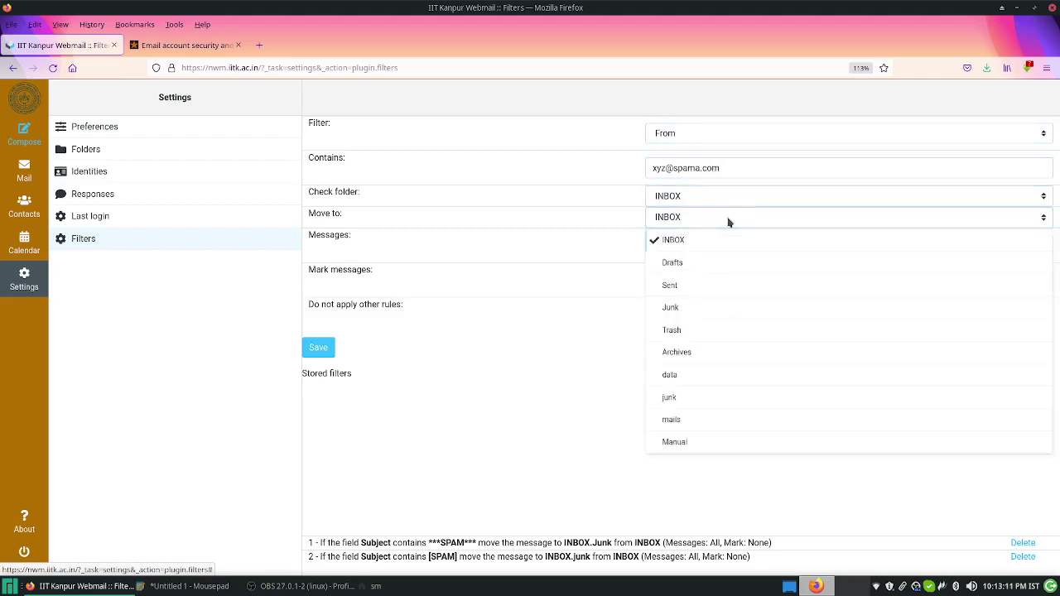
pyautogui.click(704, 330)
pyautogui.click(701, 213)
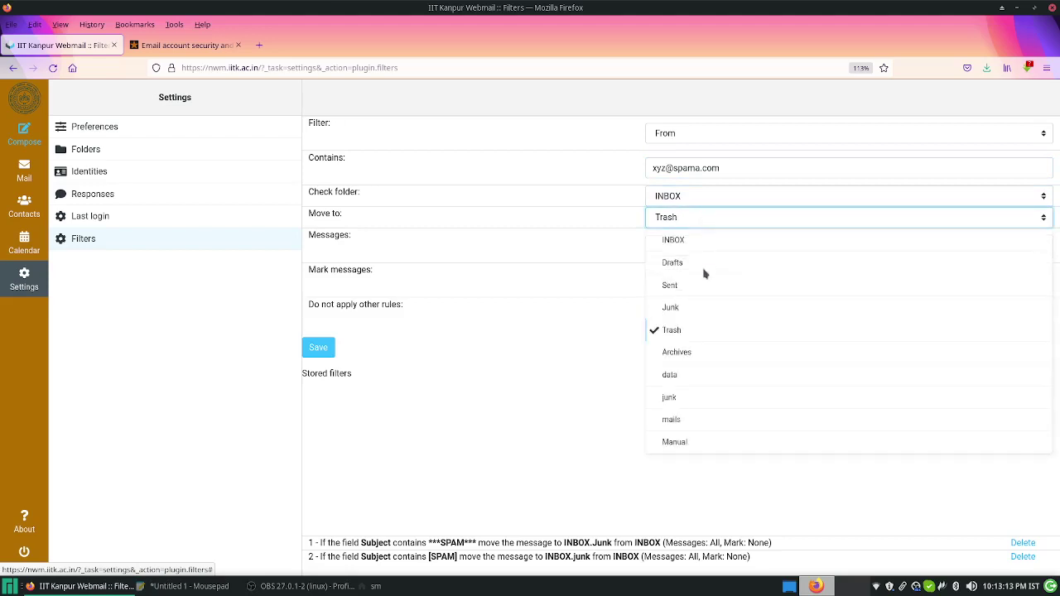
pyautogui.click(686, 399)
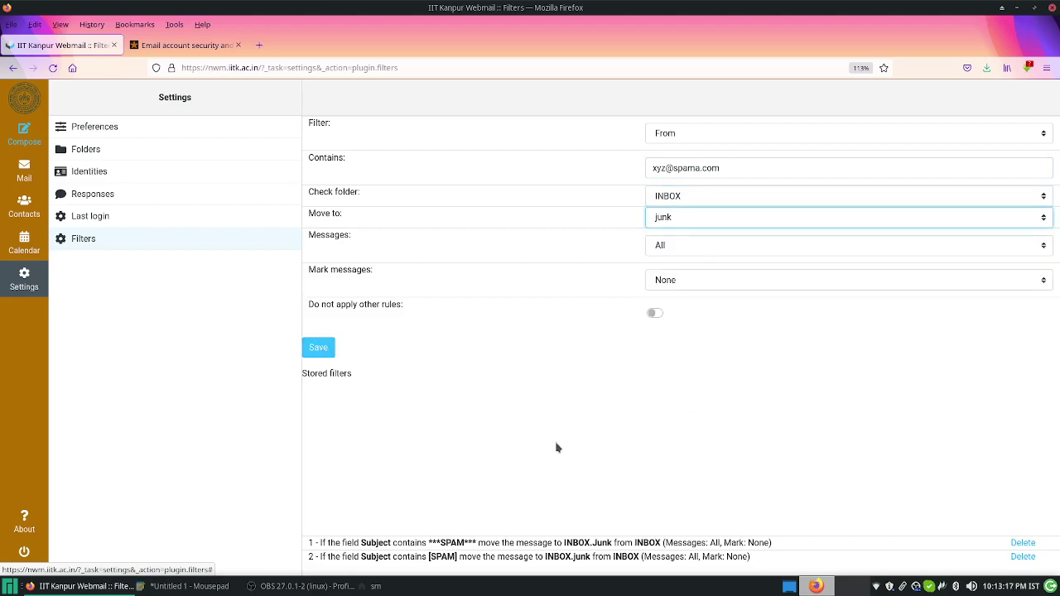
# Step: Copy the spam marker "[**SPAM?**]" from the "Email account security and policy" page
pyautogui.click(205, 51)
pyautogui.click(455, 276)
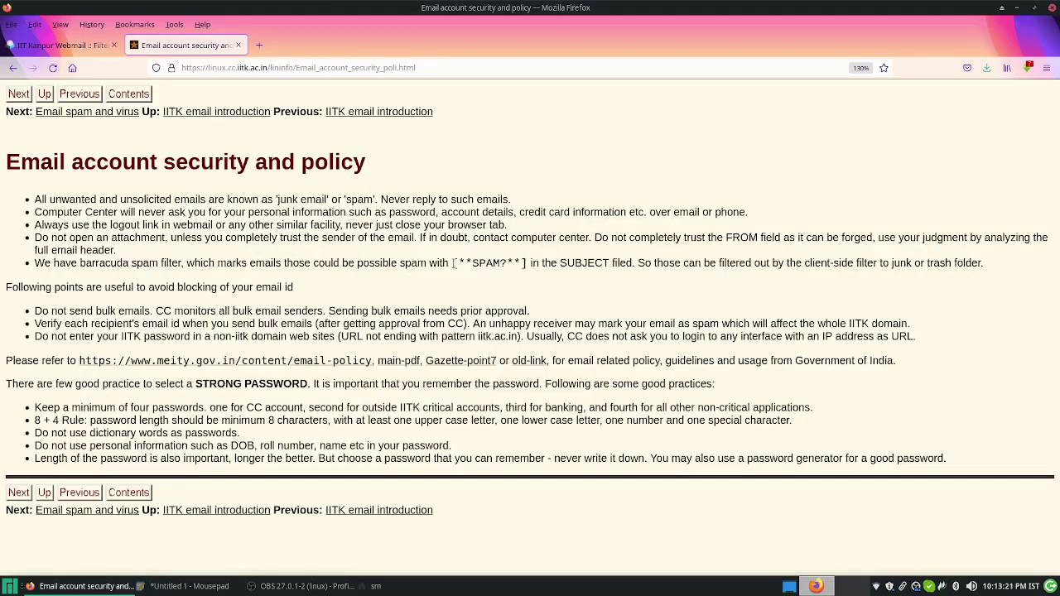
pyautogui.moveTo(454, 264); pyautogui.dragTo(527, 261)
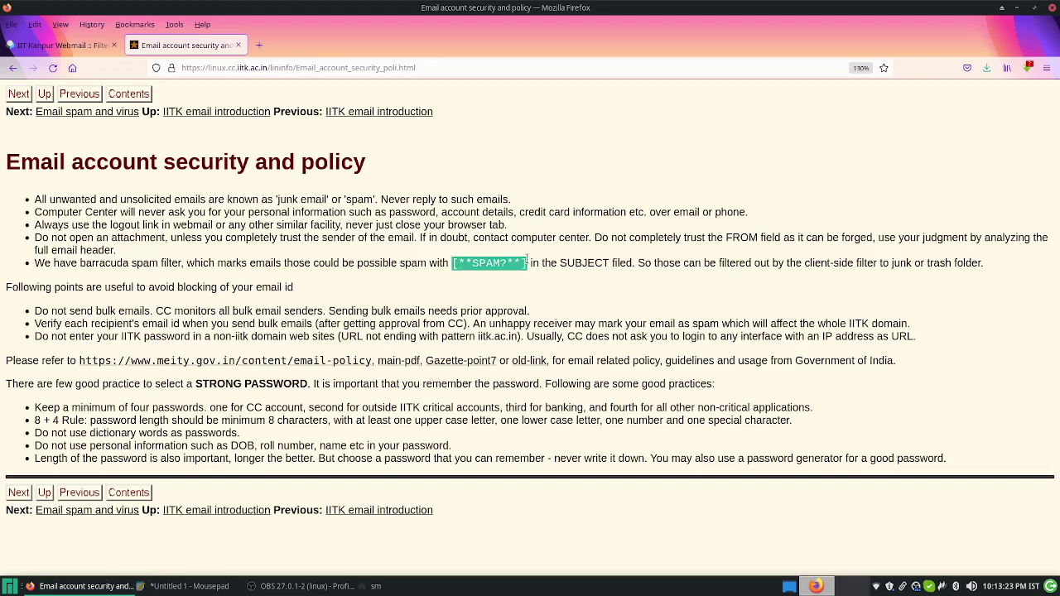
pyautogui.rightClick(497, 263)
pyautogui.click(522, 270)
# Step: Back in the webmail filter form, change the filter field to Subject and replace the contained text with the copied "[**SPAM?**]"
pyautogui.click(103, 46)
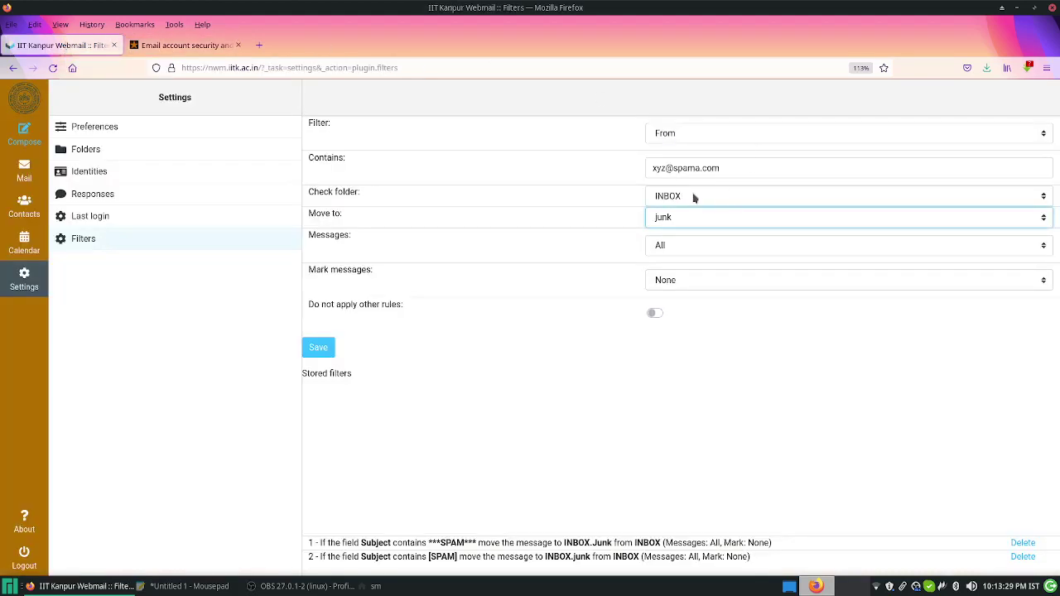
pyautogui.click(684, 135)
pyautogui.click(687, 225)
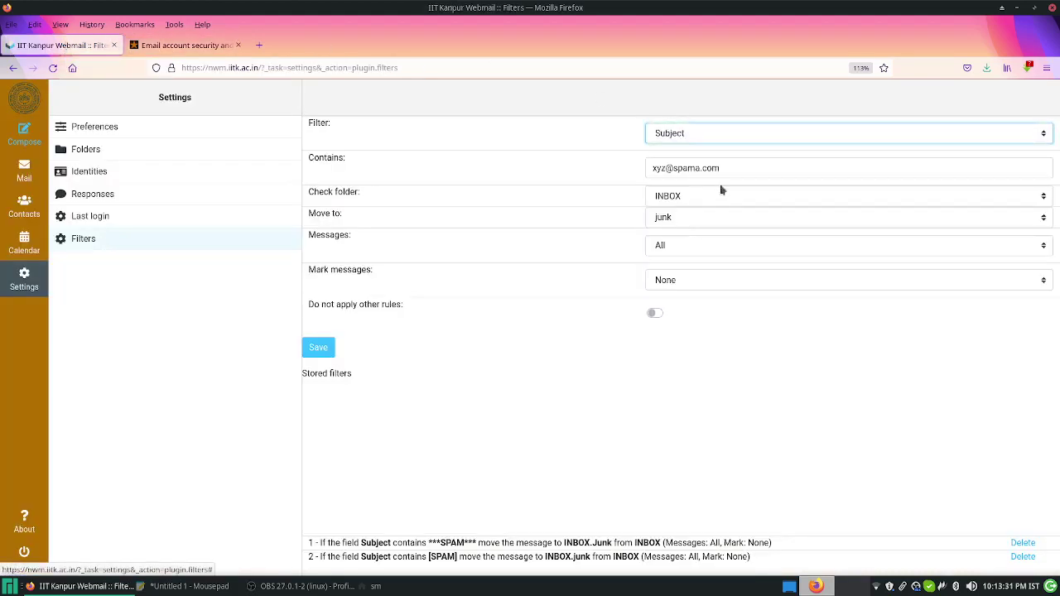
pyautogui.moveTo(742, 166); pyautogui.dragTo(594, 166)
pyautogui.hotkey('ctrl', 'v')
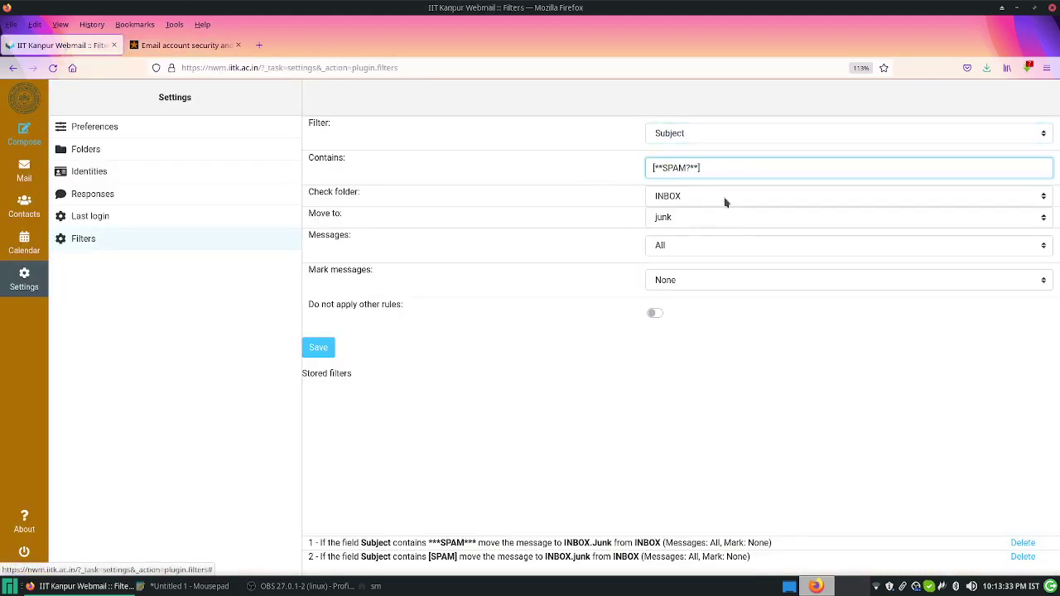